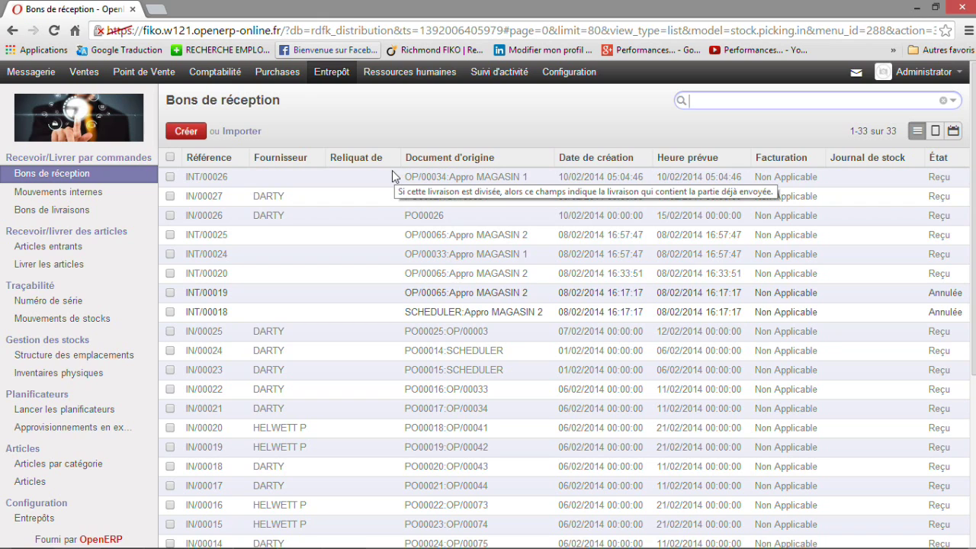
Open the warehouse location structure and expand the sub-locations of Depot, Magasin 1 and Magasin 2.
{"action": "left_click", "coordinate": [96, 357]}
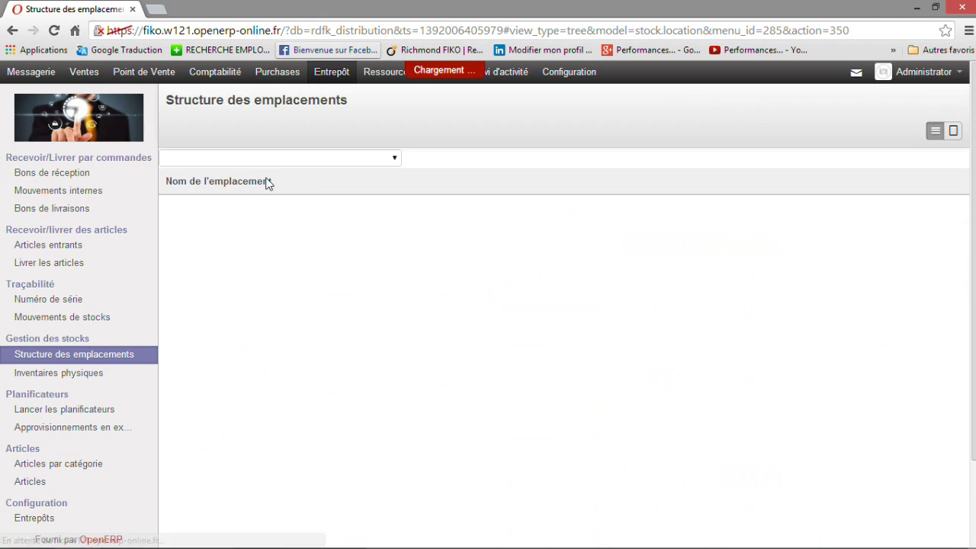
{"action": "left_click", "coordinate": [164, 204]}
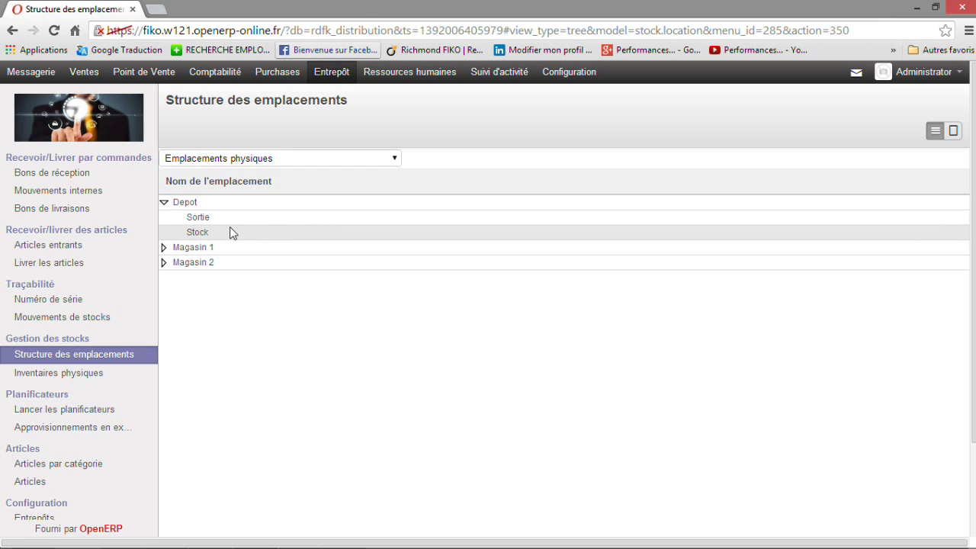
{"action": "left_click", "coordinate": [164, 249]}
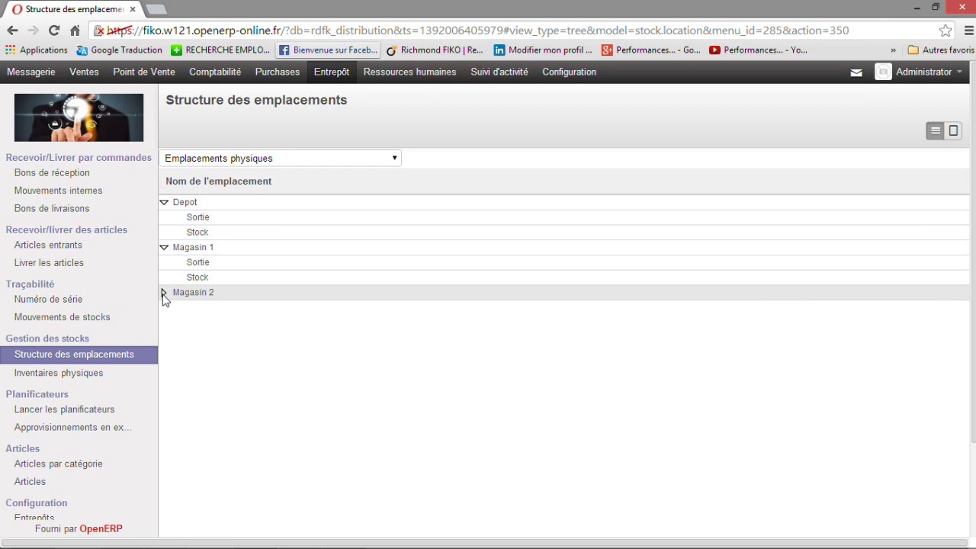
{"action": "left_click", "coordinate": [163, 294]}
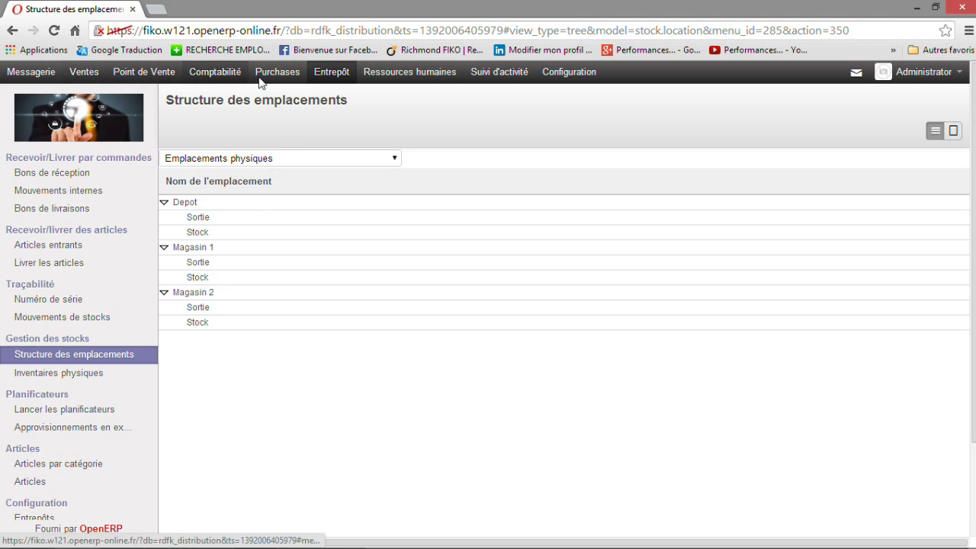
Open the warehouse's Articles list to review the overall stock of each product.
{"action": "right_click", "coordinate": [33, 486]}
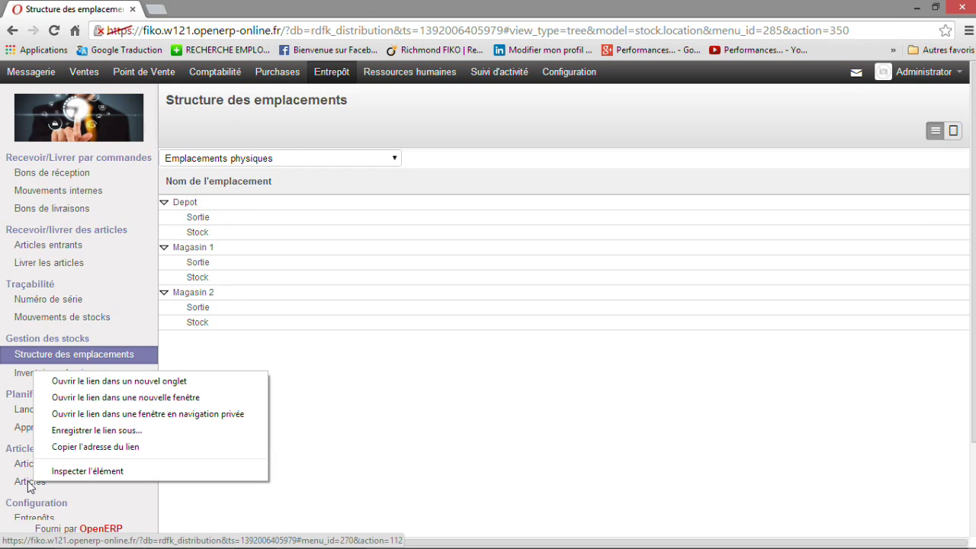
{"action": "left_click", "coordinate": [31, 481]}
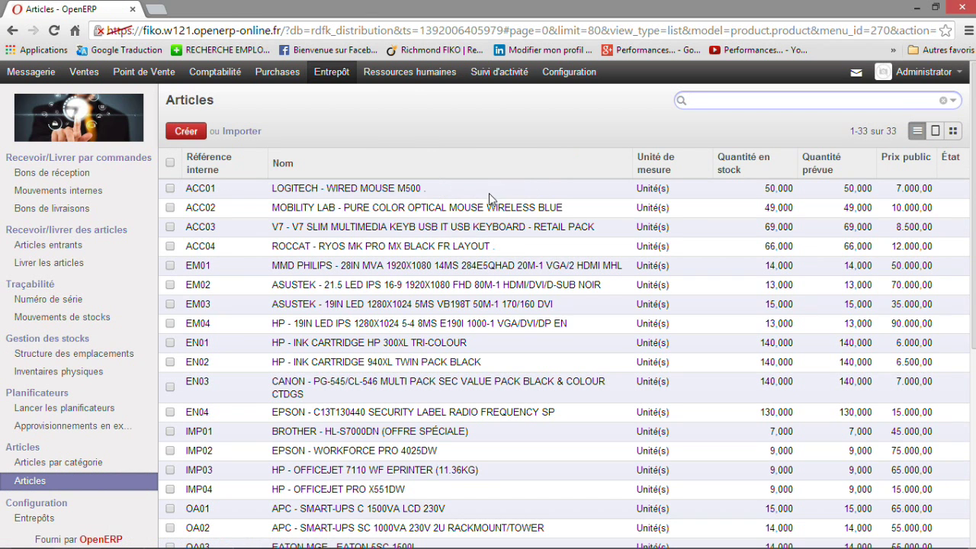
Display the current stock analysis of Magasin 1's Stock location from the location structure and select article ACC01.
{"action": "left_click", "coordinate": [73, 354]}
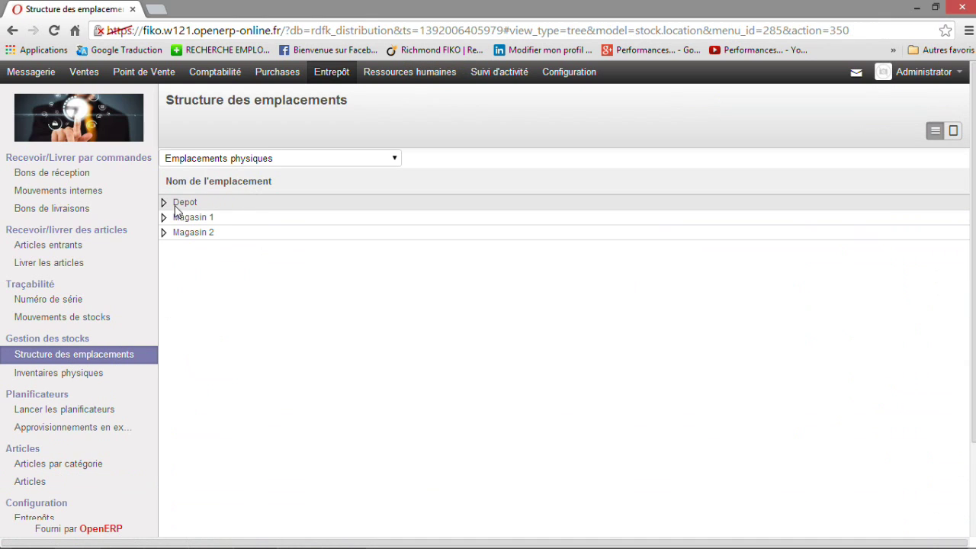
{"action": "left_click", "coordinate": [163, 217]}
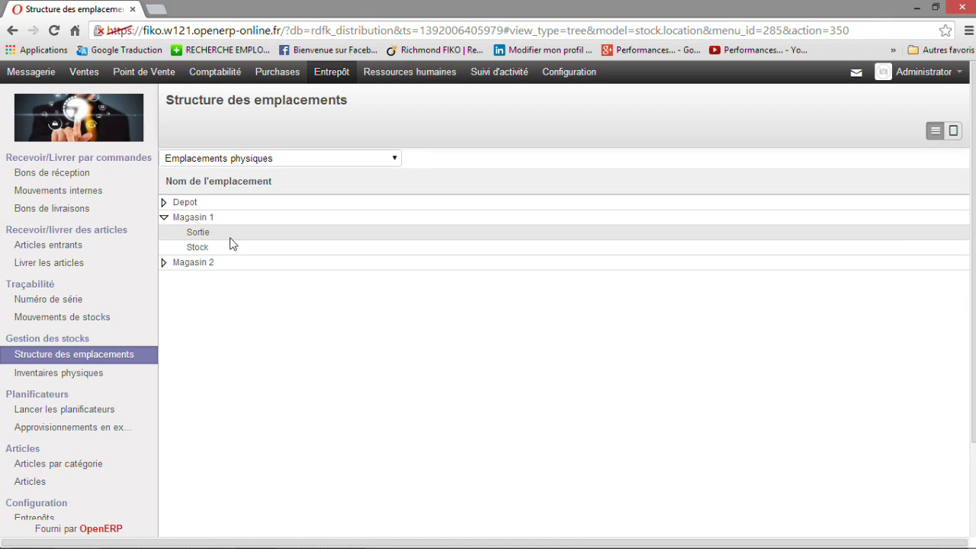
{"action": "left_click", "coordinate": [235, 248]}
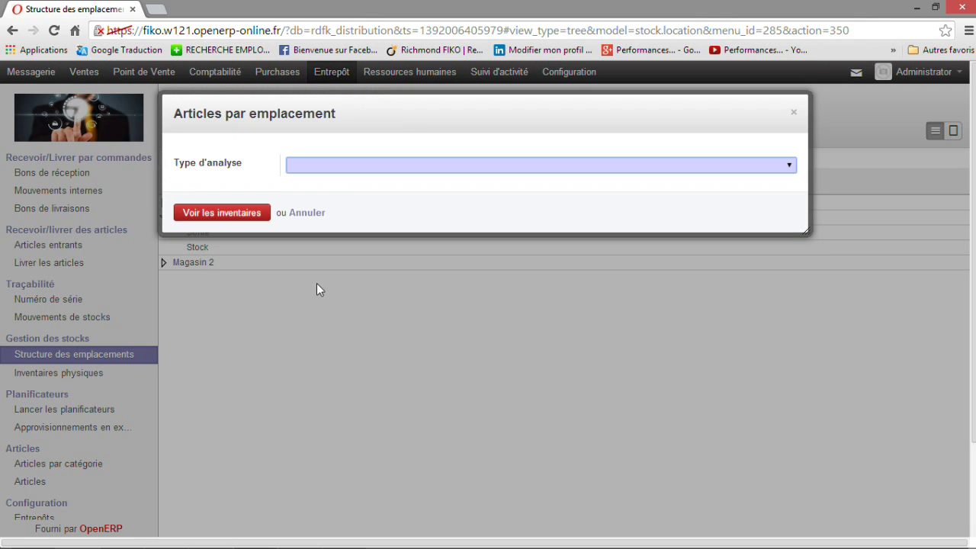
{"action": "left_click", "coordinate": [341, 175]}
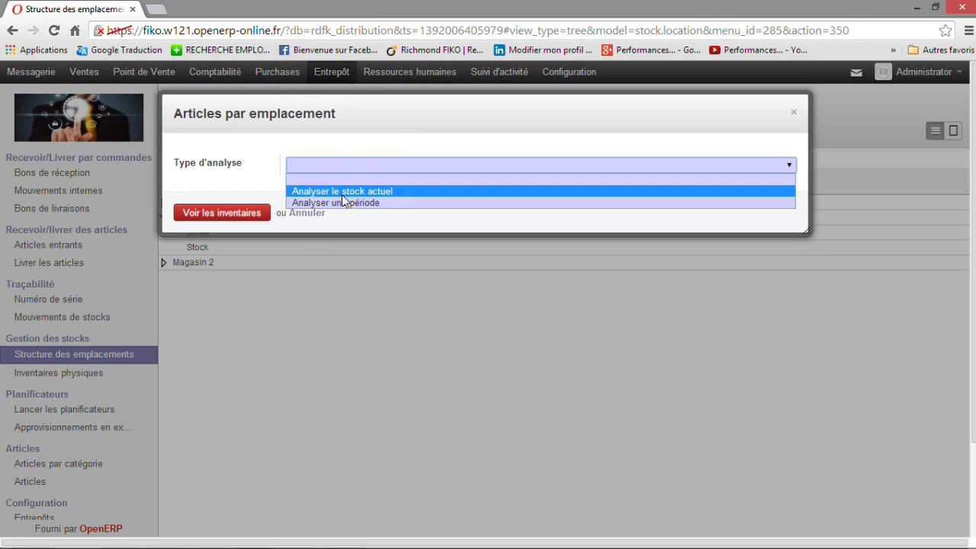
{"action": "left_click", "coordinate": [342, 190]}
{"action": "left_click", "coordinate": [254, 214]}
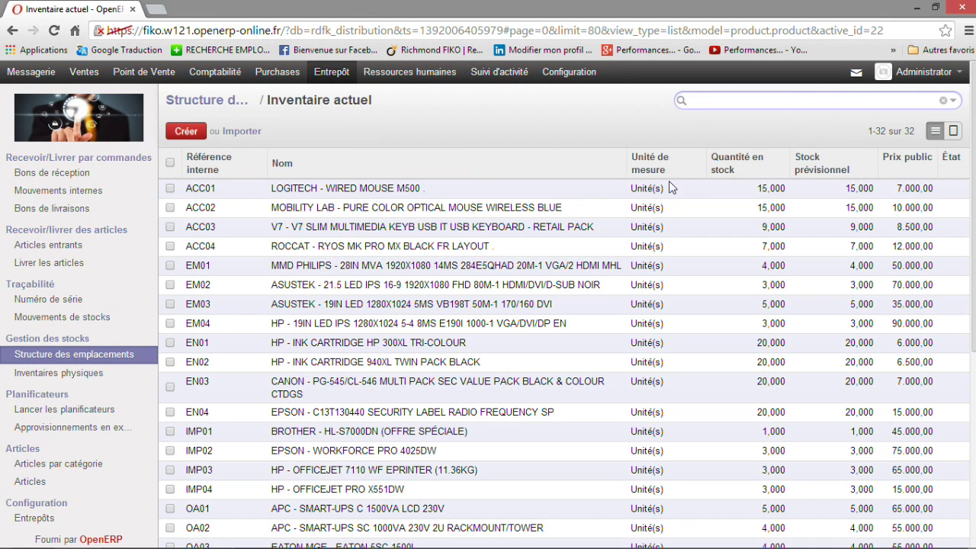
{"action": "left_click", "coordinate": [170, 189]}
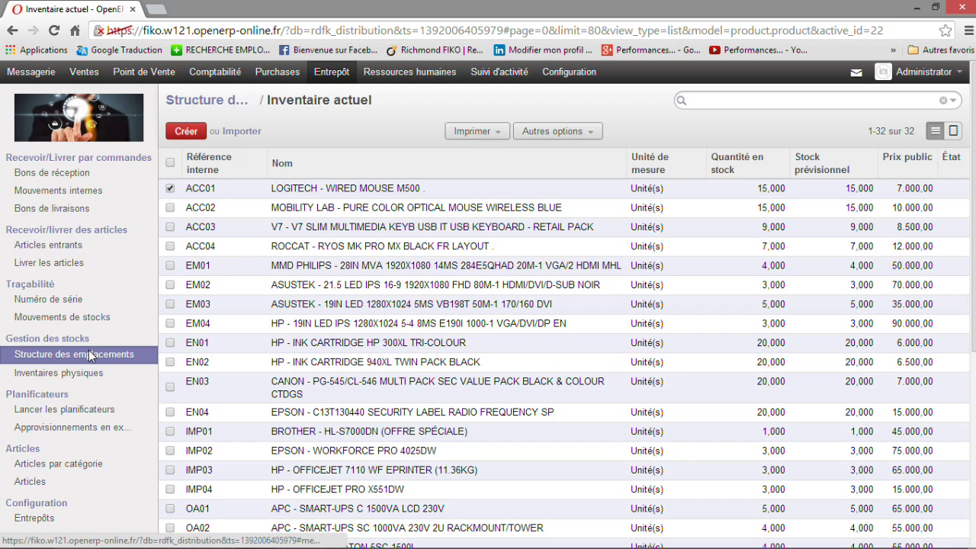
Create a new sales order for client BURODIS with Magasin 1 as the shop.
{"action": "left_click", "coordinate": [84, 72]}
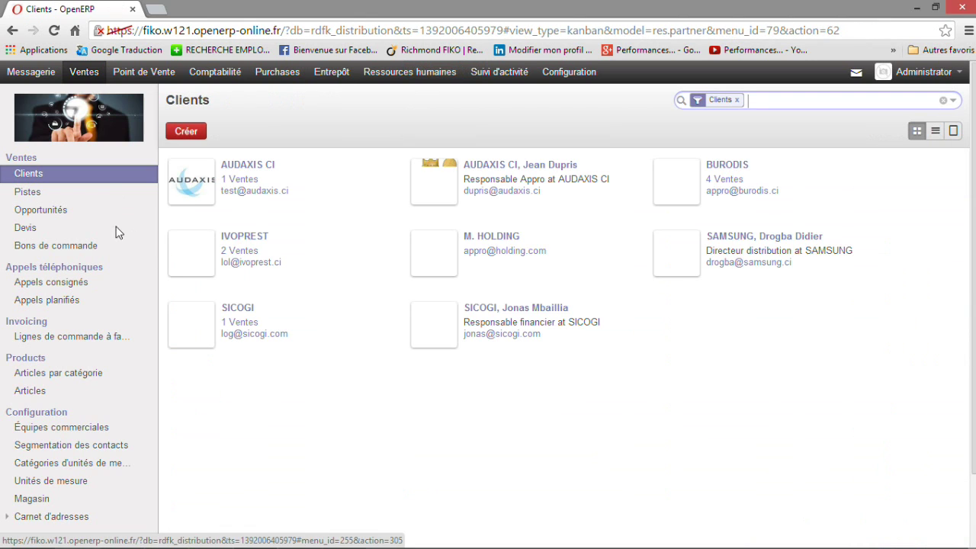
{"action": "left_click", "coordinate": [44, 246]}
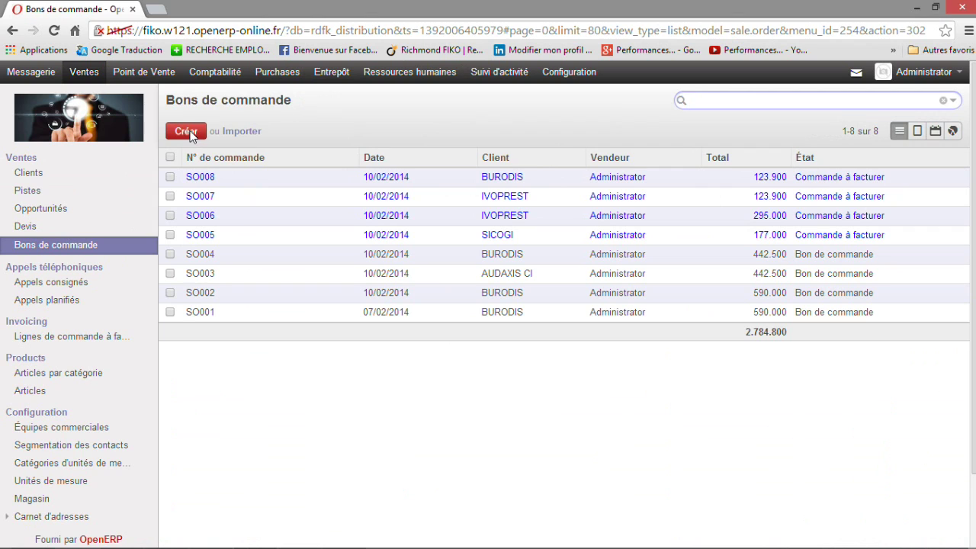
{"action": "left_click", "coordinate": [190, 134]}
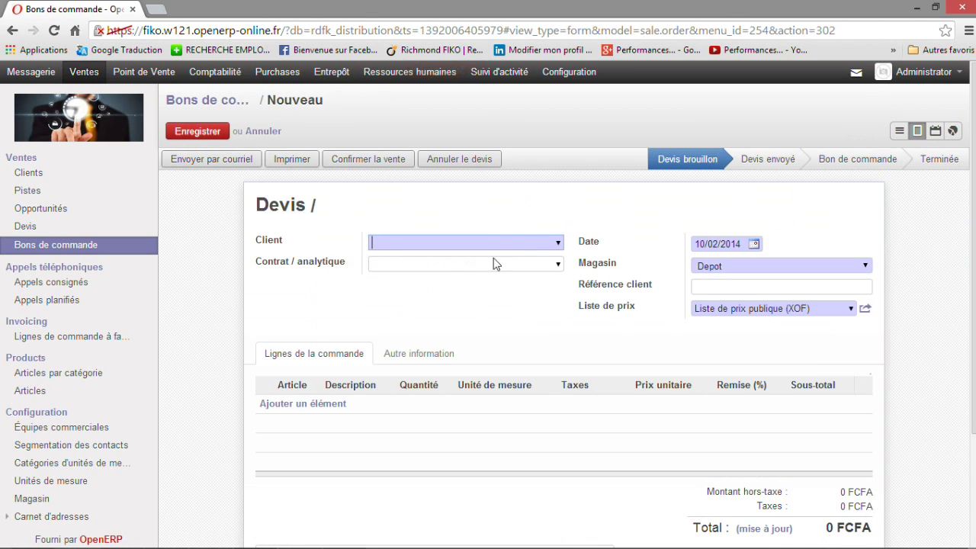
{"action": "left_click", "coordinate": [557, 243]}
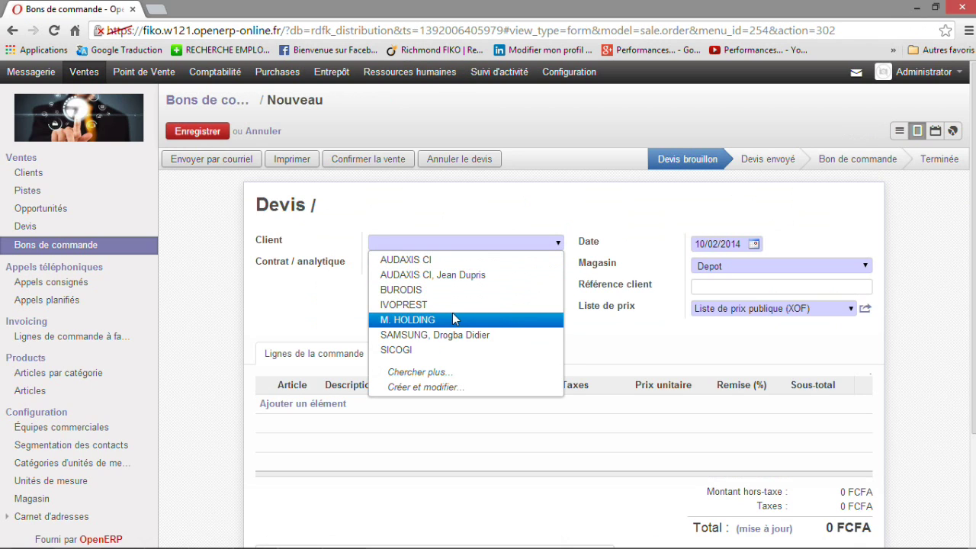
{"action": "left_click", "coordinate": [400, 296]}
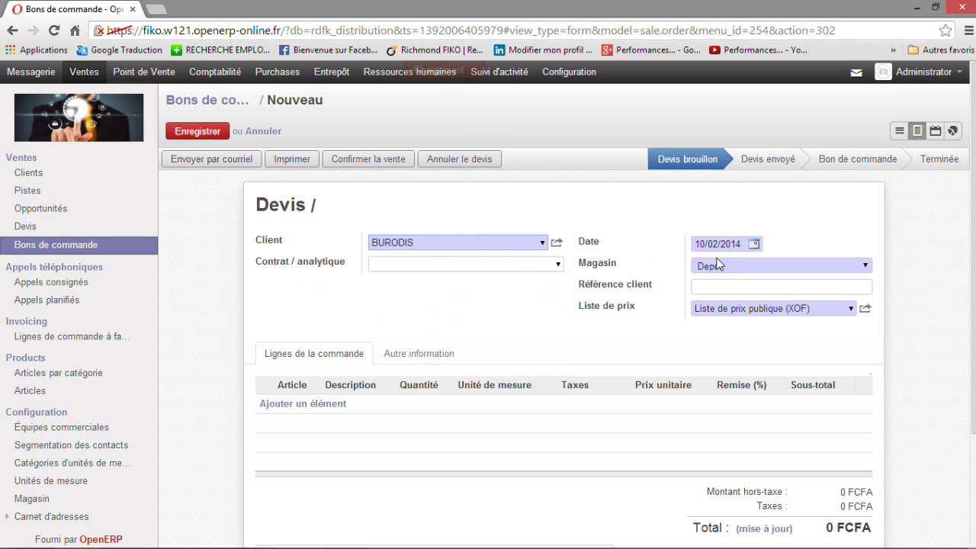
{"action": "left_click", "coordinate": [731, 272]}
{"action": "left_click", "coordinate": [730, 303]}
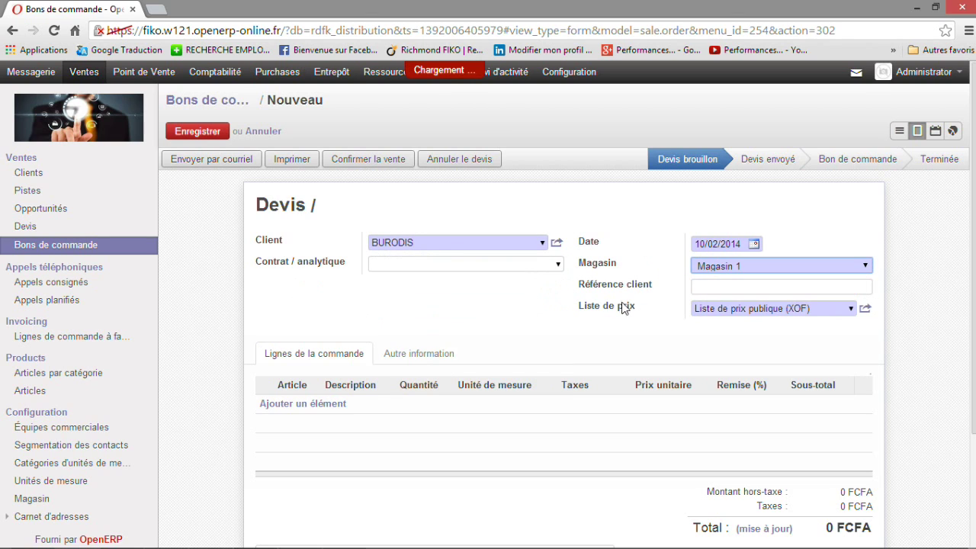
Start an order line for article ACC01, the LOGITECH wired mouse M500.
{"action": "left_click", "coordinate": [323, 404]}
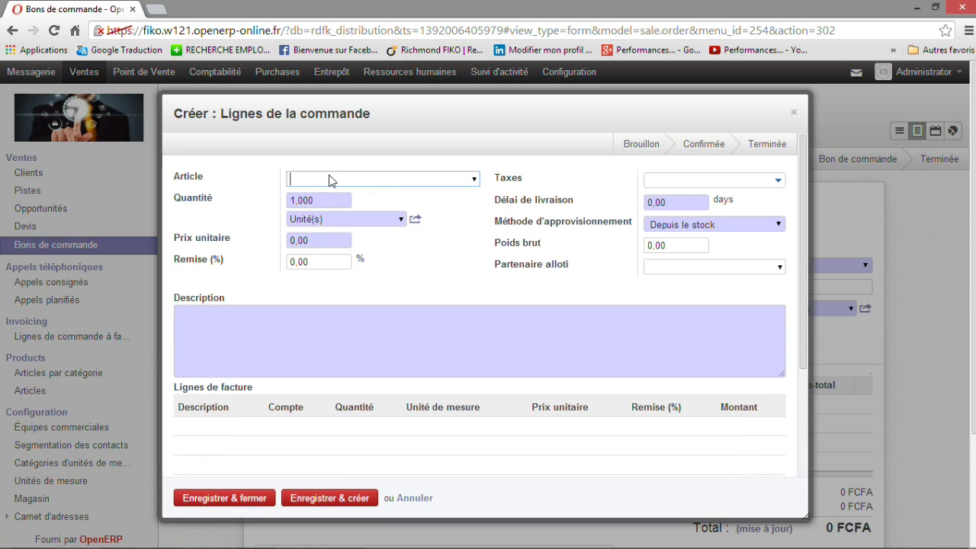
{"action": "type", "text": "a"}
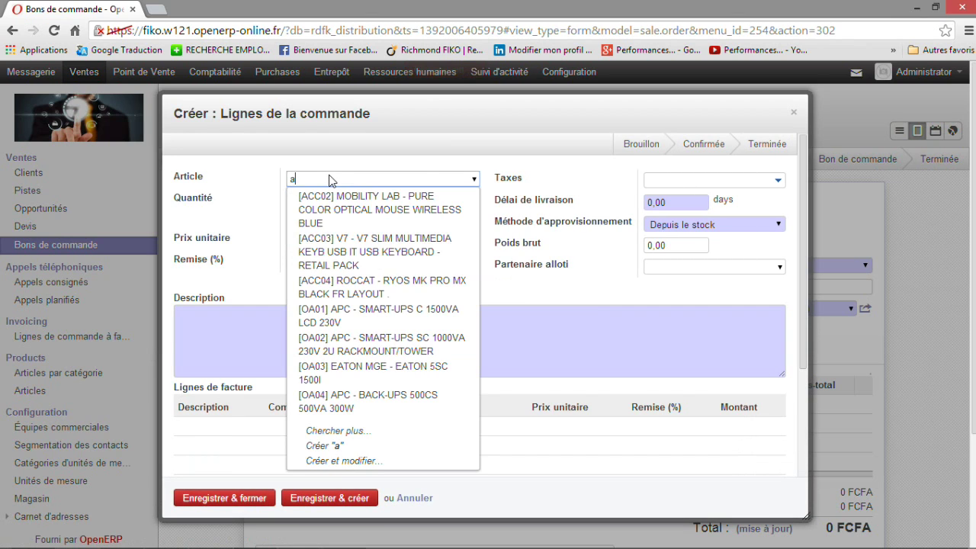
{"action": "type", "text": "cc01"}
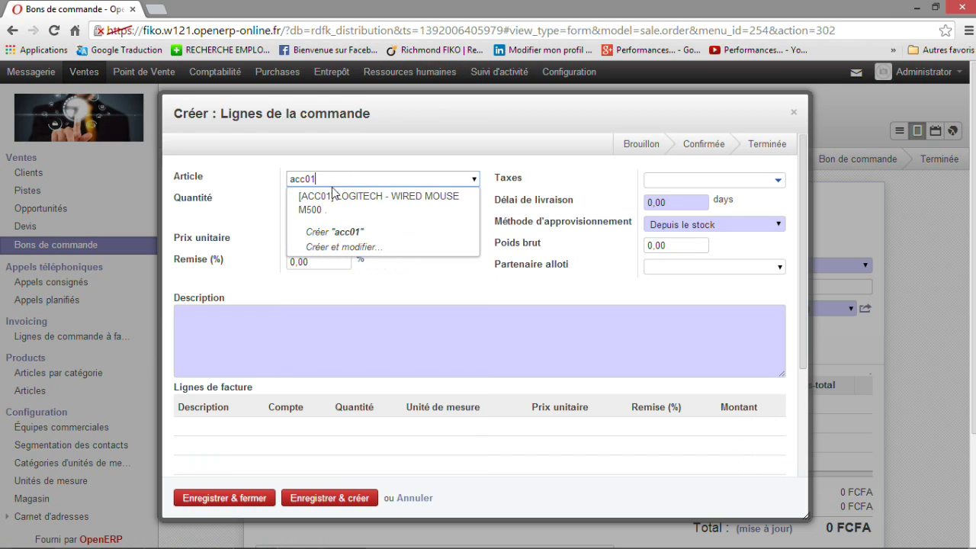
{"action": "left_click", "coordinate": [328, 213]}
Set the order line's quantity to 15 and its unit price to 10000, and save the line.
{"action": "left_click_drag", "start_coordinate": [325, 204], "coordinate": [283, 206]}
{"action": "type", "text": "1"}
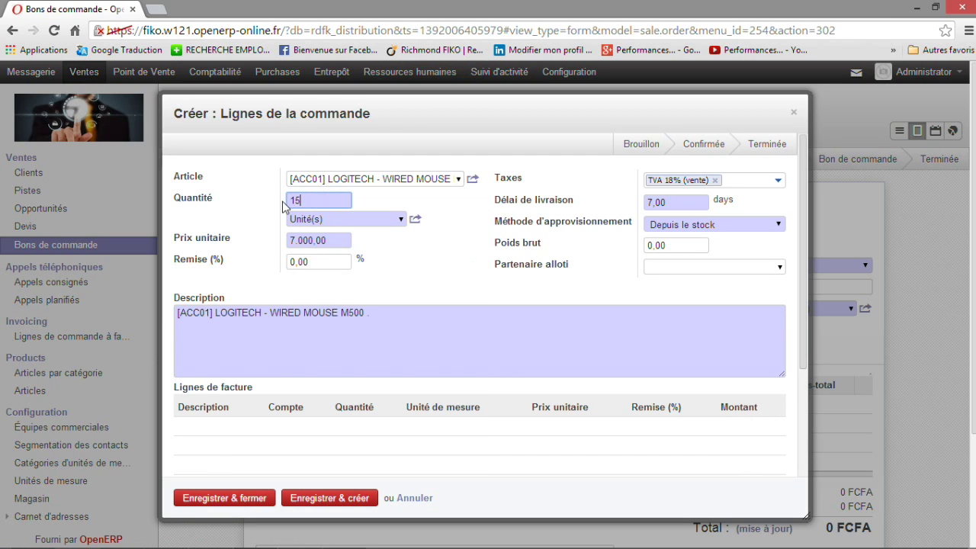
{"action": "type", "text": "5"}
{"action": "left_click_drag", "start_coordinate": [334, 241], "coordinate": [281, 246]}
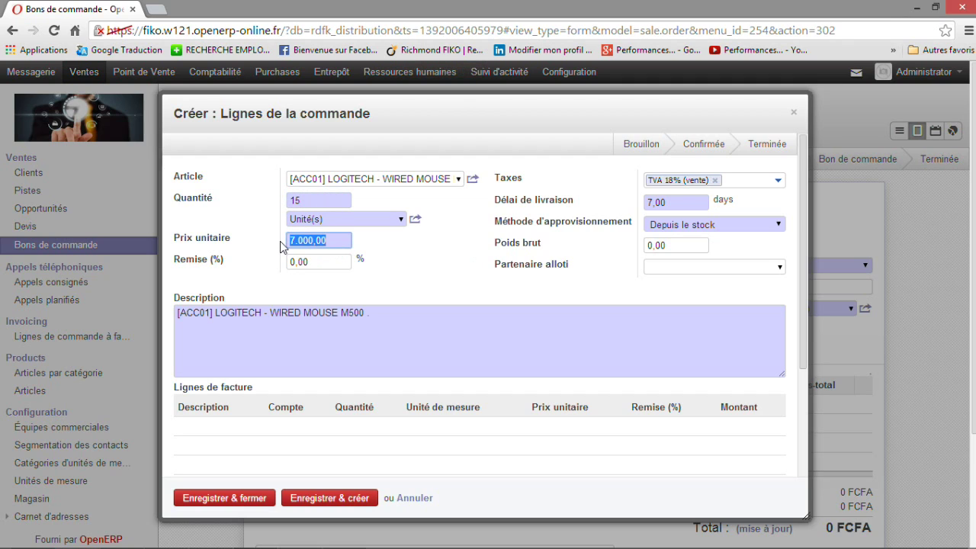
{"action": "type", "text": "10"}
{"action": "left_click", "coordinate": [295, 338]}
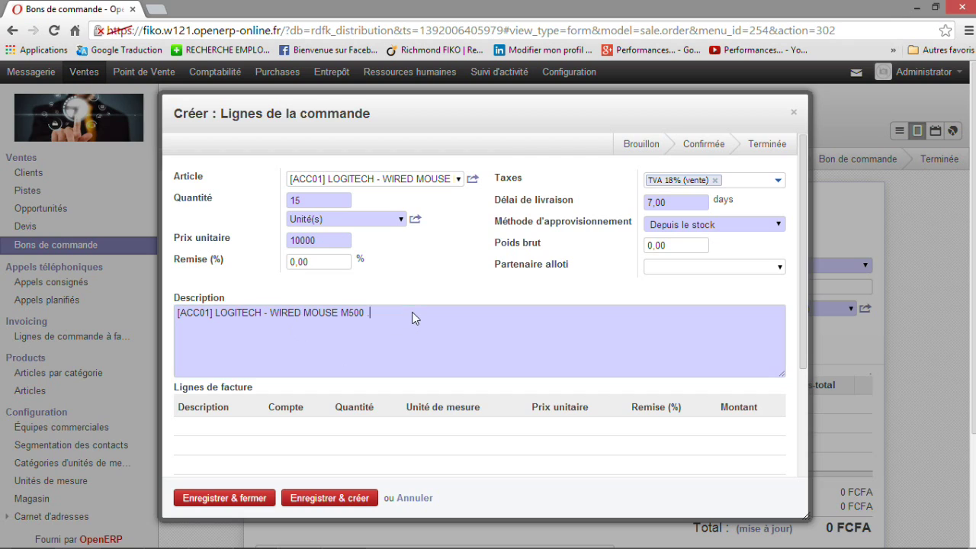
{"action": "left_click", "coordinate": [381, 315]}
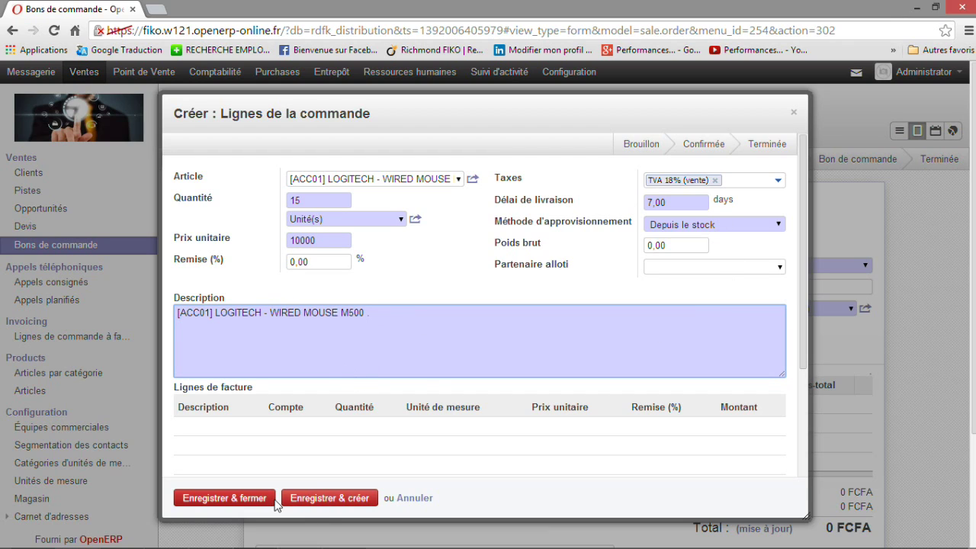
{"action": "left_click", "coordinate": [251, 499]}
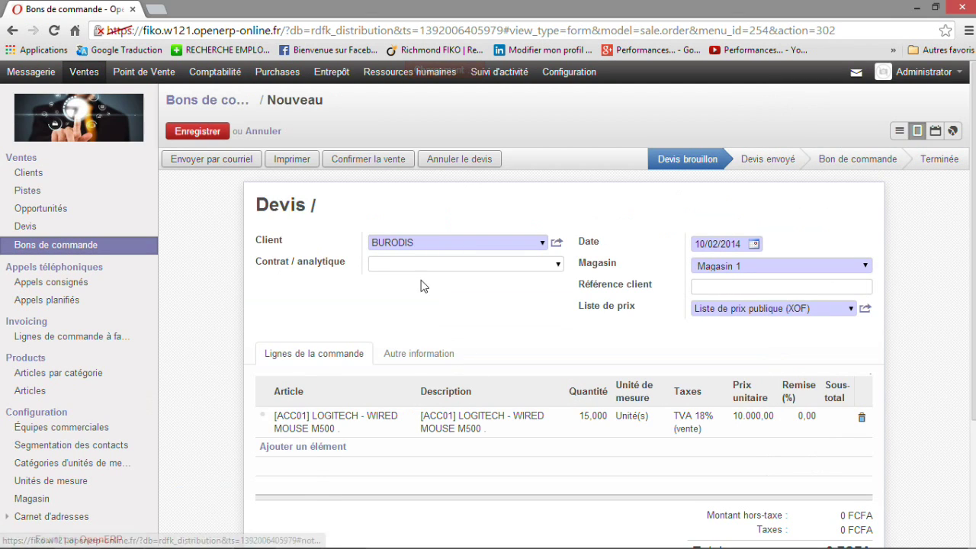
Save the BURODIS quotation and confirm the sale.
{"action": "left_click", "coordinate": [198, 131]}
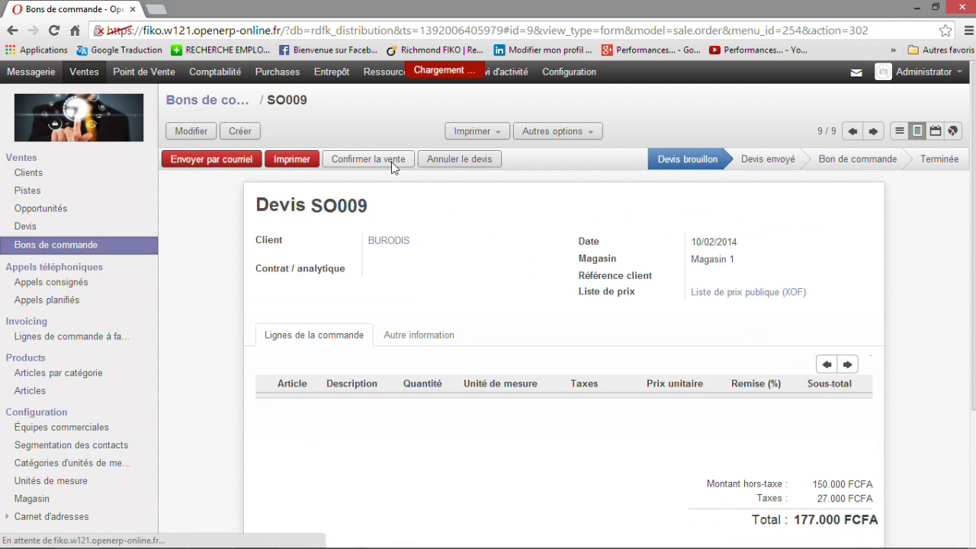
{"action": "scroll", "coordinate": [391, 165], "scroll_direction": "down", "scroll_amount": 2}
{"action": "scroll", "coordinate": [353, 180], "scroll_direction": "up", "scroll_amount": 2}
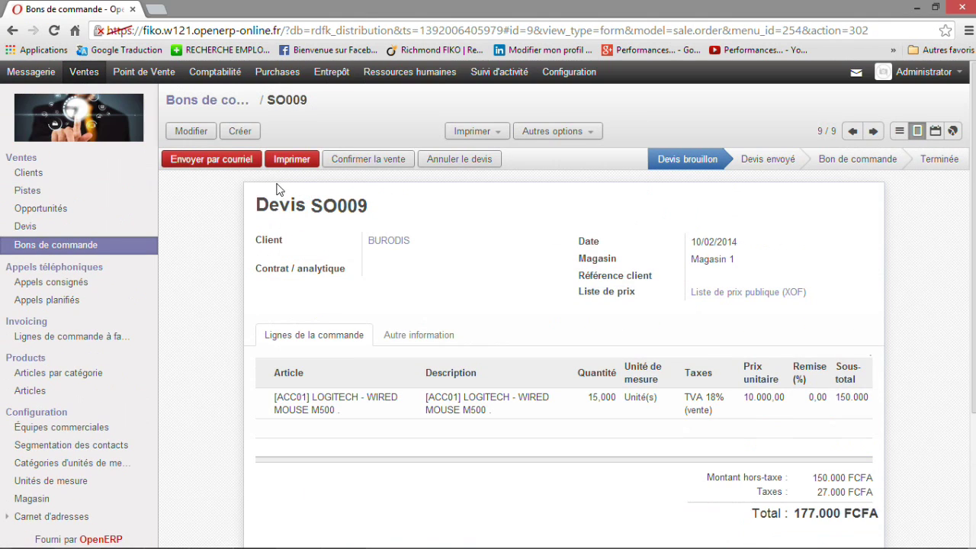
{"action": "left_click", "coordinate": [362, 162]}
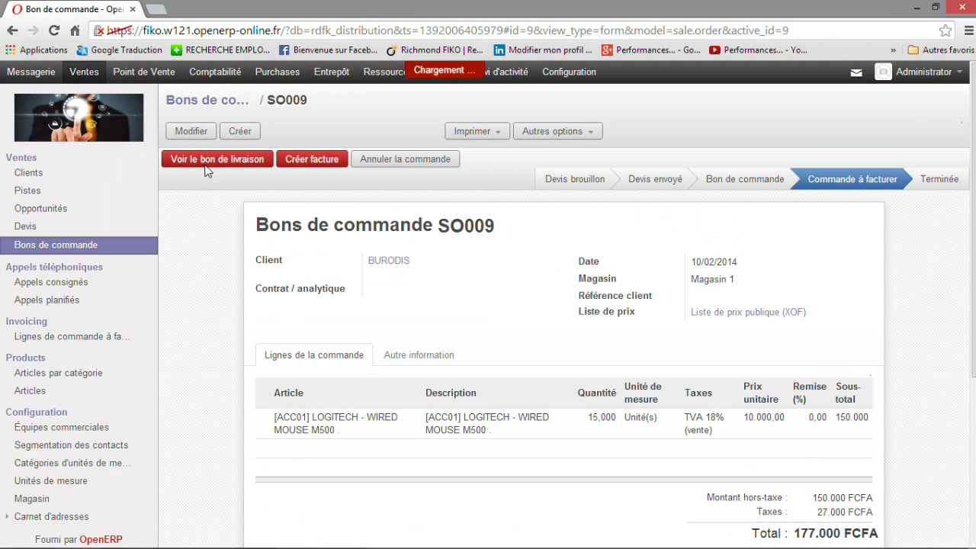
Open the order's delivery slip, check product availability and deliver the 15 units.
{"action": "left_click", "coordinate": [216, 160]}
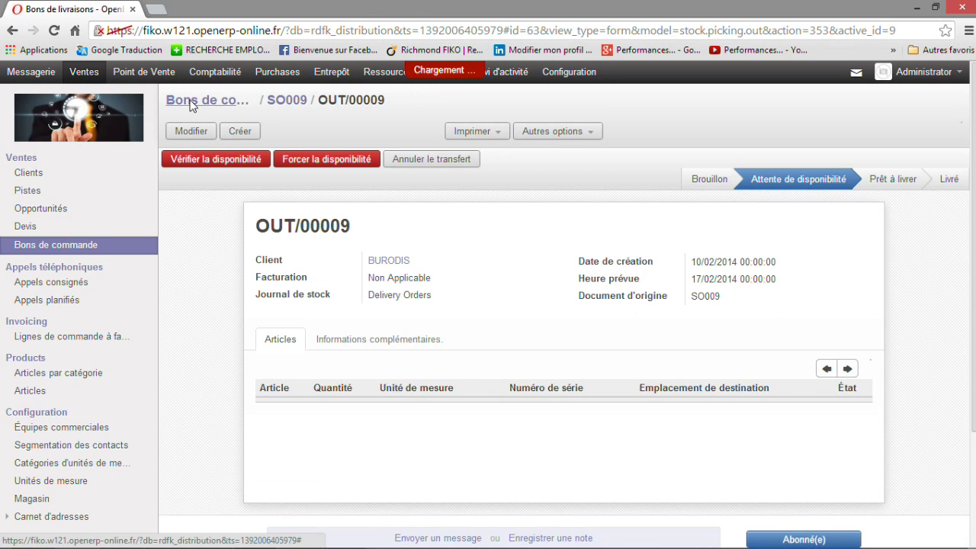
{"action": "left_click", "coordinate": [222, 160]}
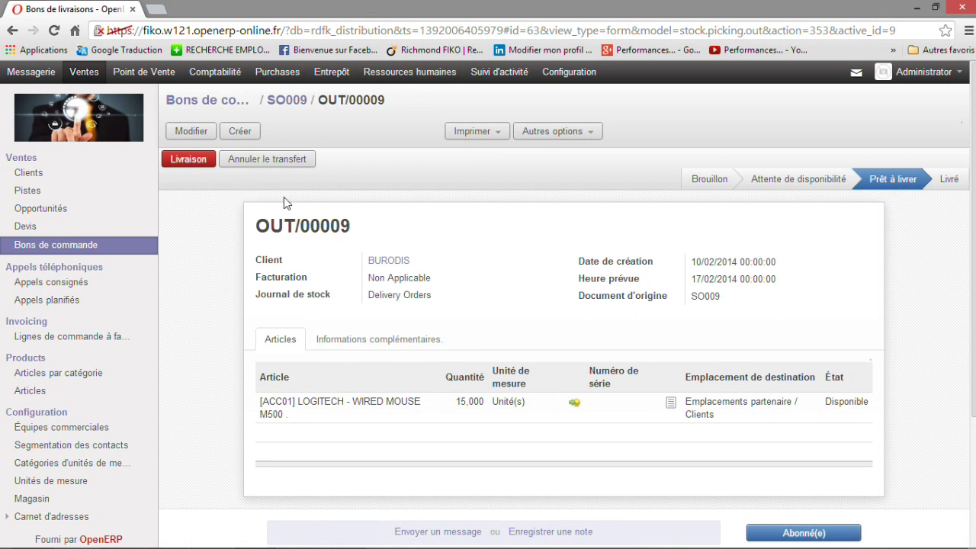
{"action": "left_click", "coordinate": [185, 159]}
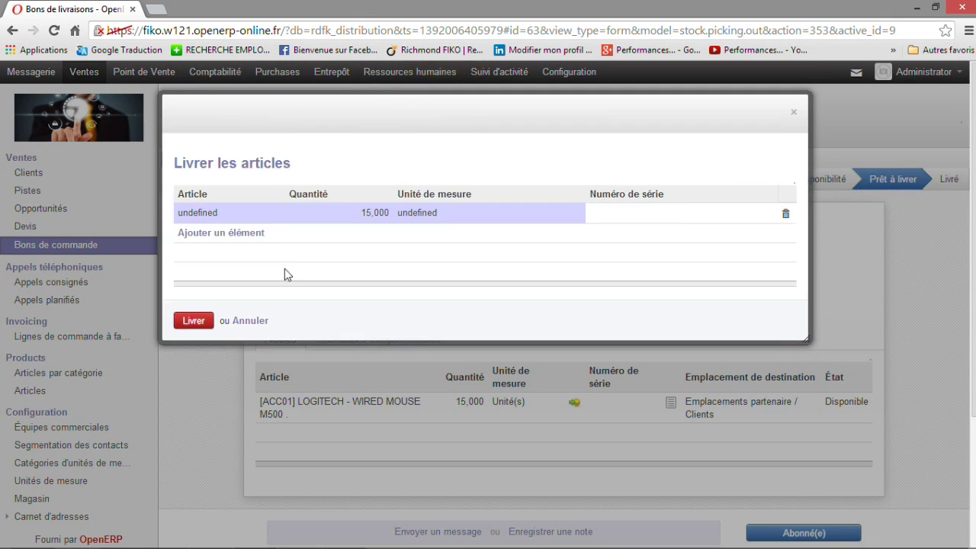
{"action": "left_click", "coordinate": [195, 327]}
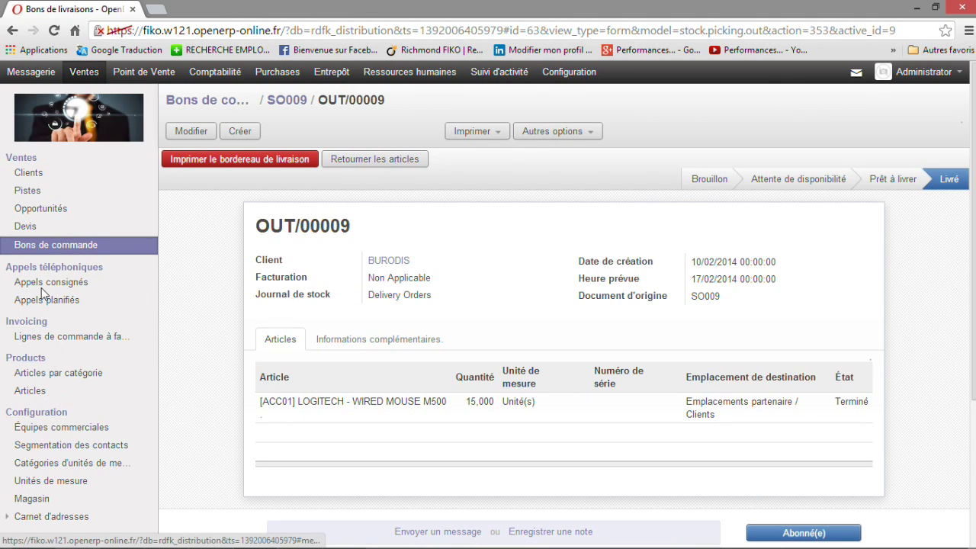
Display the current stock inventory of Magasin 1's Stock location and examine the quantities for ACC01.
{"action": "left_click", "coordinate": [329, 77]}
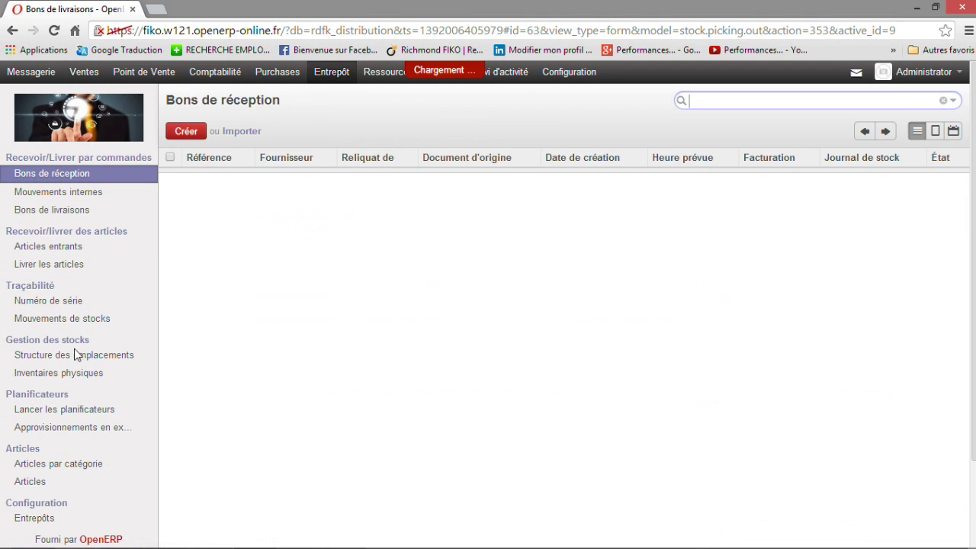
{"action": "left_click", "coordinate": [75, 356]}
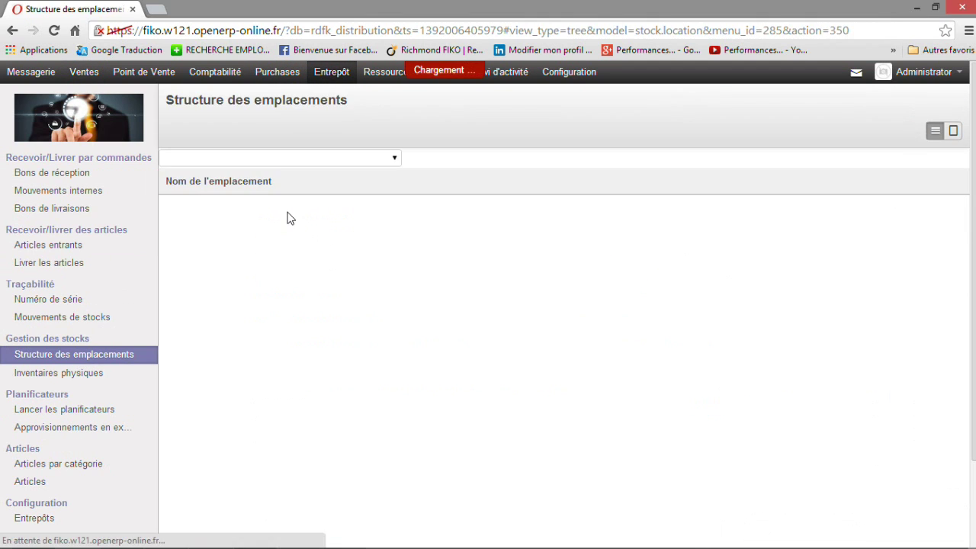
{"action": "left_click", "coordinate": [299, 158]}
{"action": "left_click", "coordinate": [299, 159]}
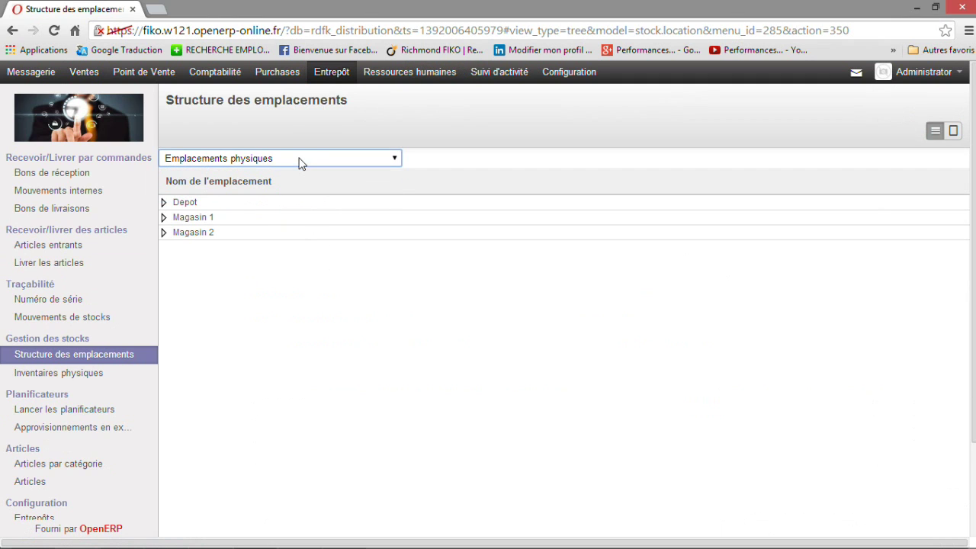
{"action": "left_click", "coordinate": [163, 218]}
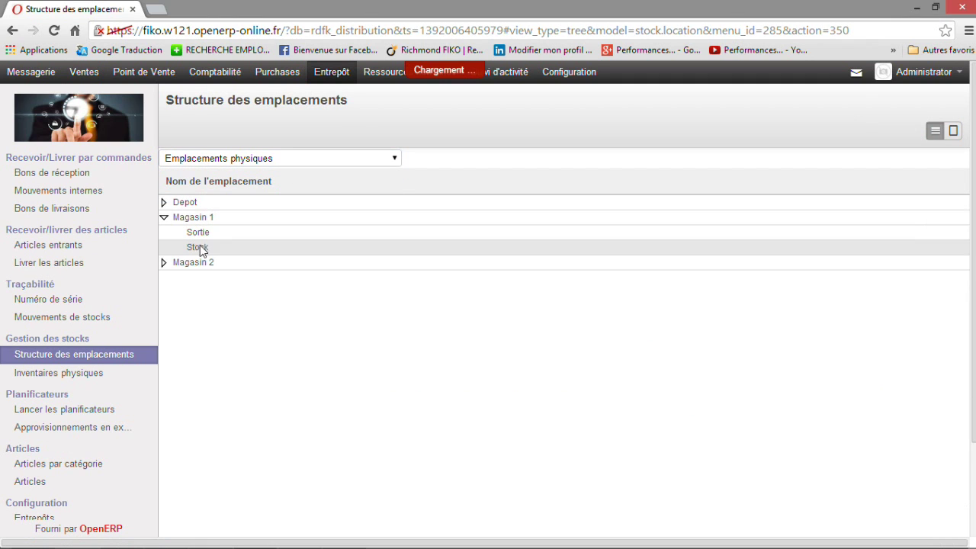
{"action": "left_click", "coordinate": [225, 253]}
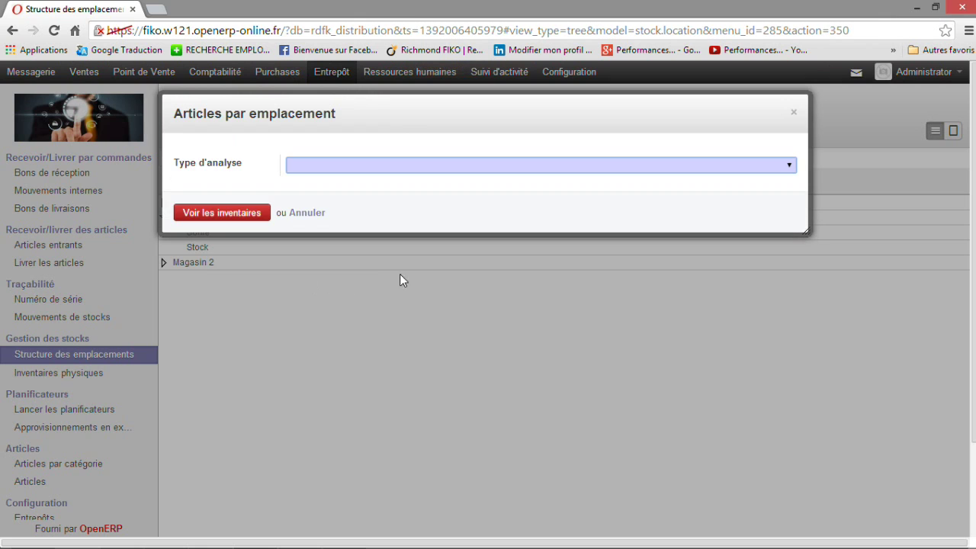
{"action": "left_click", "coordinate": [403, 164]}
{"action": "left_click", "coordinate": [395, 192]}
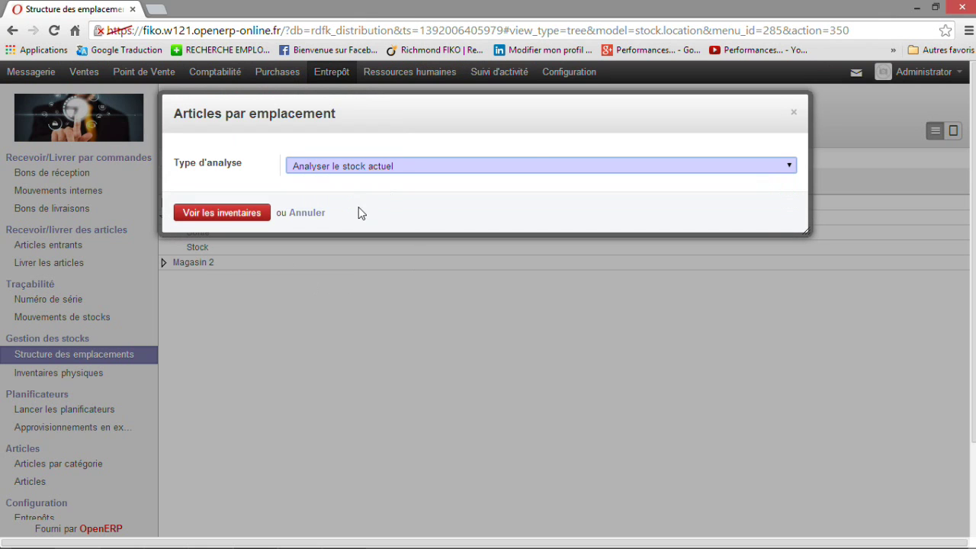
{"action": "left_click", "coordinate": [221, 213]}
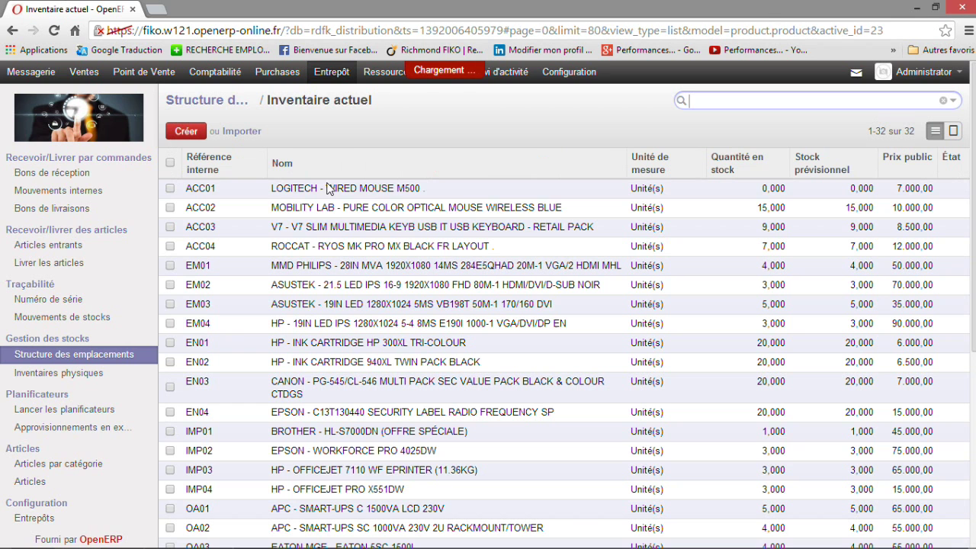
{"action": "left_click", "coordinate": [170, 188]}
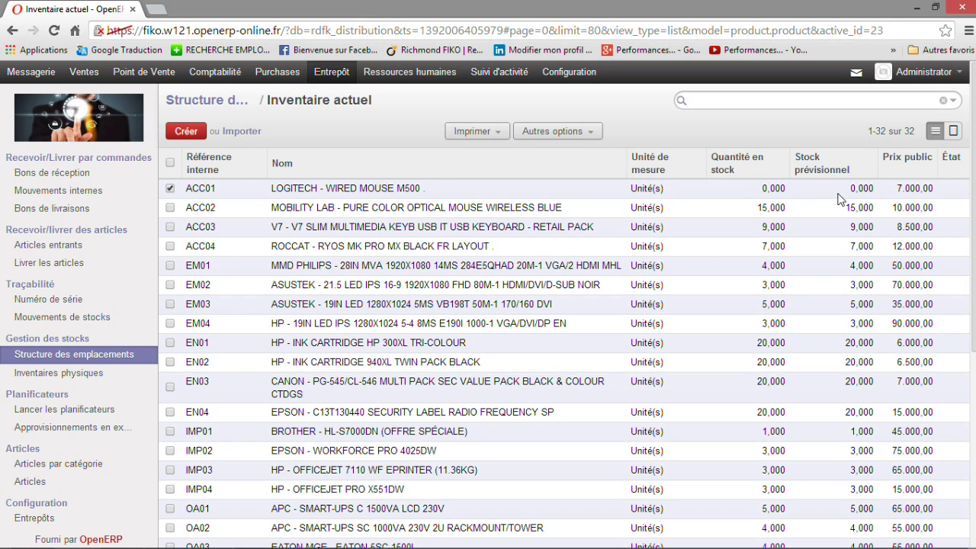
List the stock movements with the most recent date first and examine the ACC01 delivery from order SO009.
{"action": "left_click", "coordinate": [79, 318]}
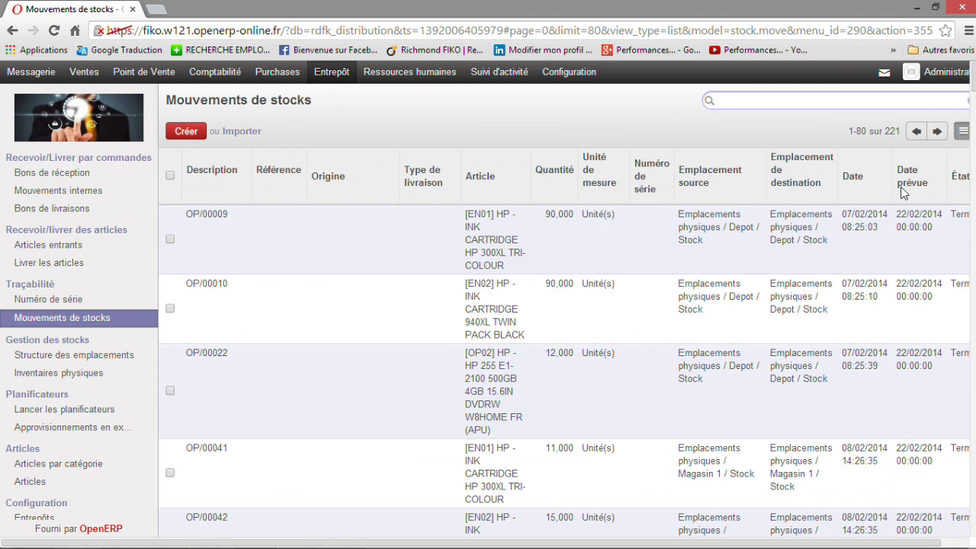
{"action": "left_click", "coordinate": [861, 187]}
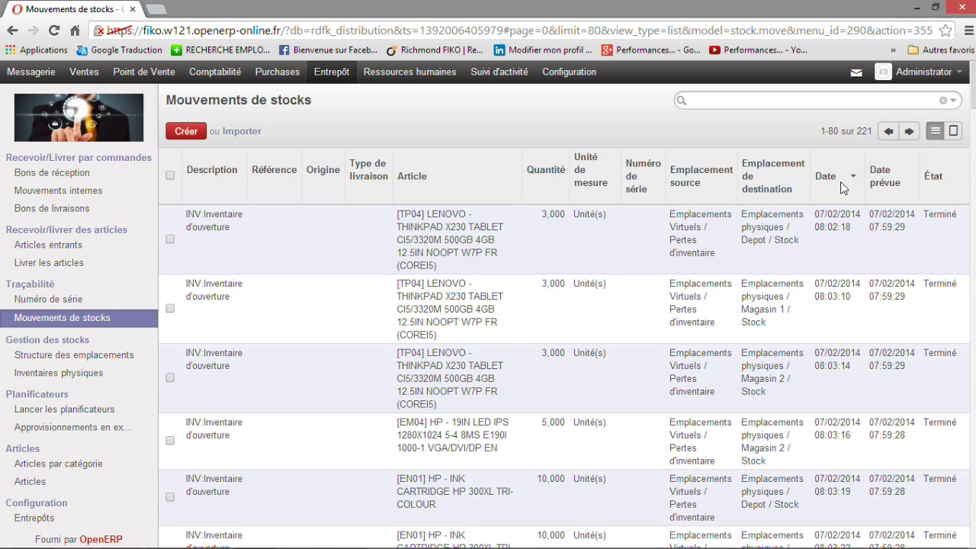
{"action": "left_click", "coordinate": [842, 187]}
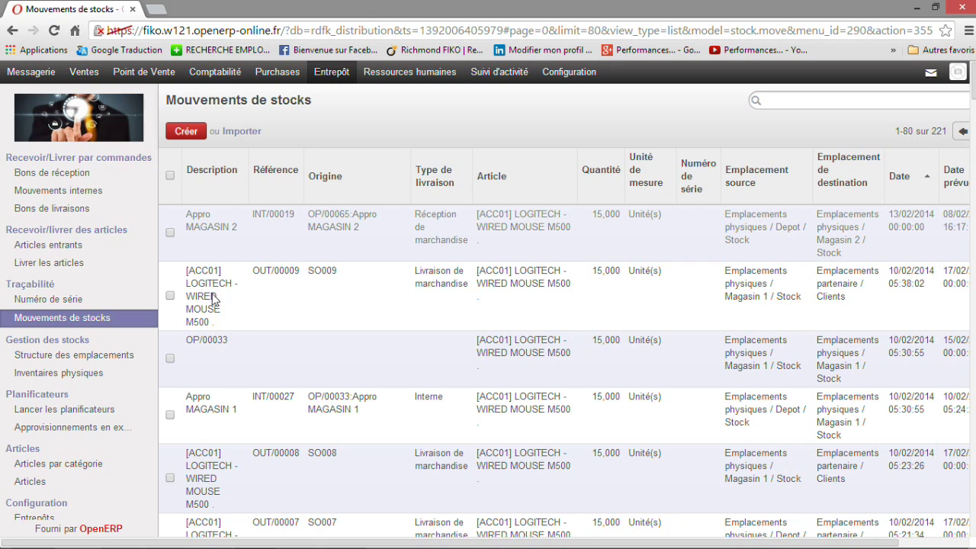
{"action": "left_click_drag", "start_coordinate": [202, 271], "coordinate": [958, 313]}
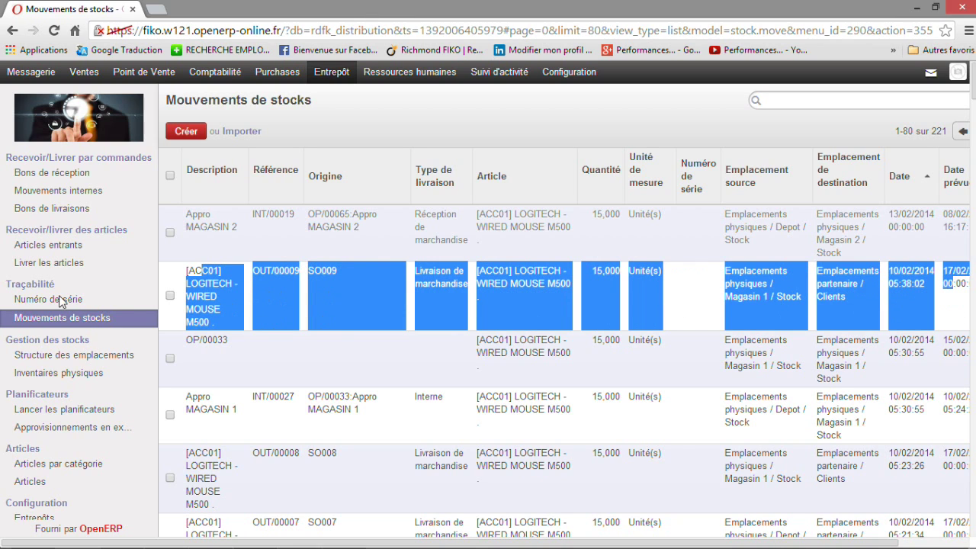
Run the schedulers without automatic replenishment and open the internal transfer for Magasin 1.
{"action": "left_click", "coordinate": [56, 412]}
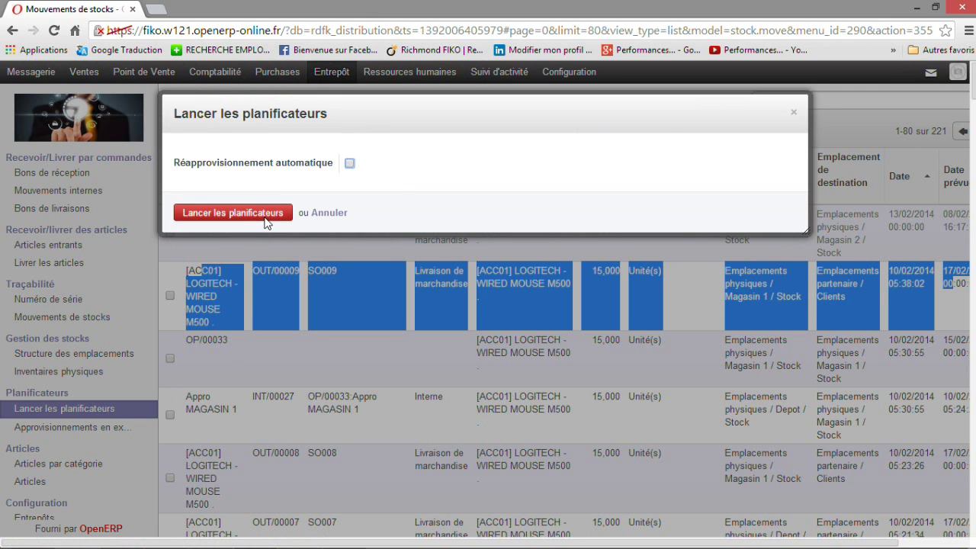
{"action": "left_click", "coordinate": [250, 214]}
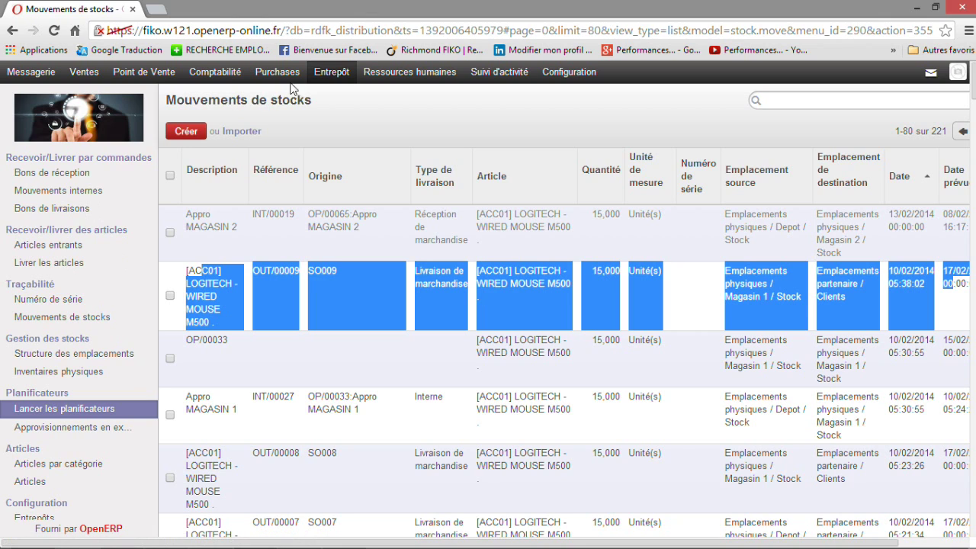
{"action": "left_click", "coordinate": [60, 190]}
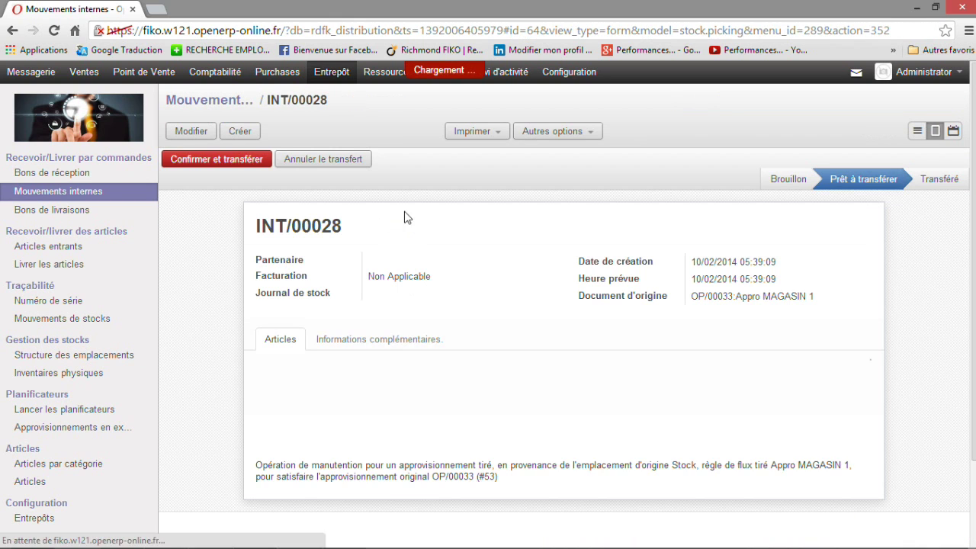
Examine the internal transfer's source document, article line and destination location.
{"action": "scroll", "coordinate": [394, 255], "scroll_direction": "down", "scroll_amount": 1}
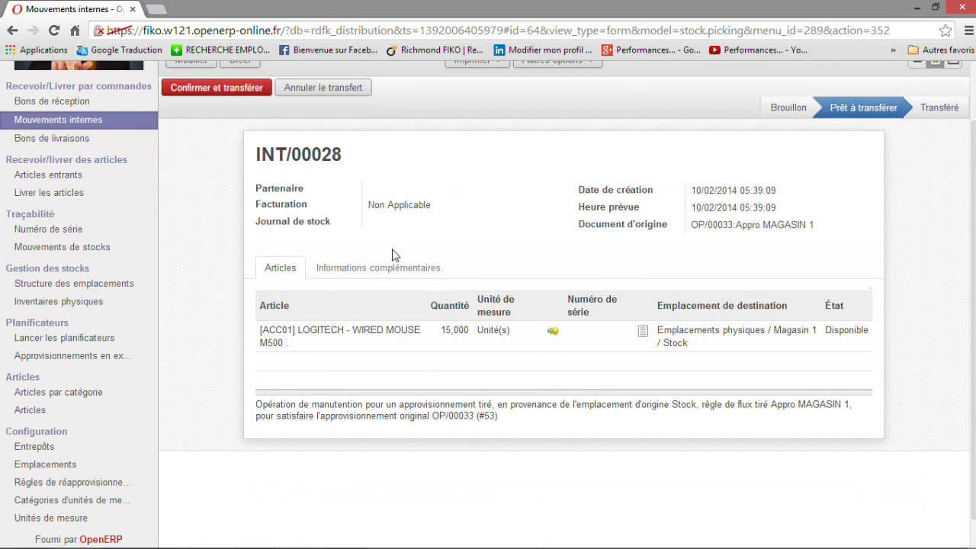
{"action": "left_click_drag", "start_coordinate": [699, 227], "coordinate": [821, 229]}
{"action": "left_click", "coordinate": [753, 233]}
{"action": "left_click_drag", "start_coordinate": [736, 228], "coordinate": [826, 239]}
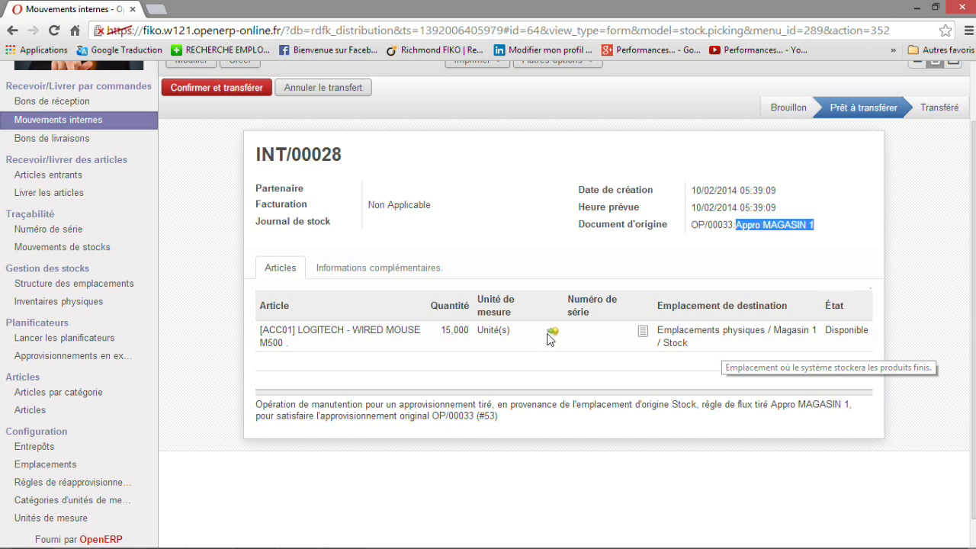
{"action": "left_click_drag", "start_coordinate": [296, 338], "coordinate": [435, 343]}
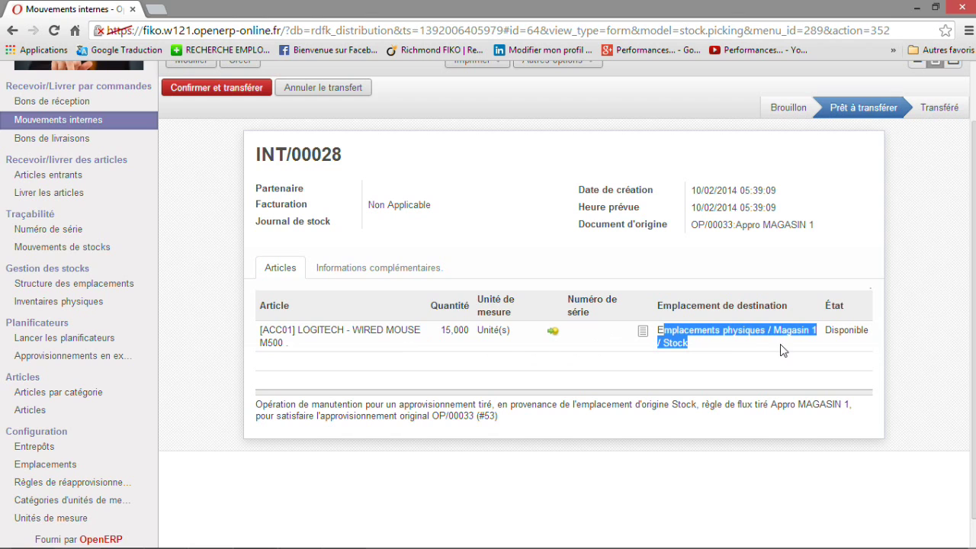
{"action": "scroll", "coordinate": [312, 266], "scroll_direction": "up", "scroll_amount": 1}
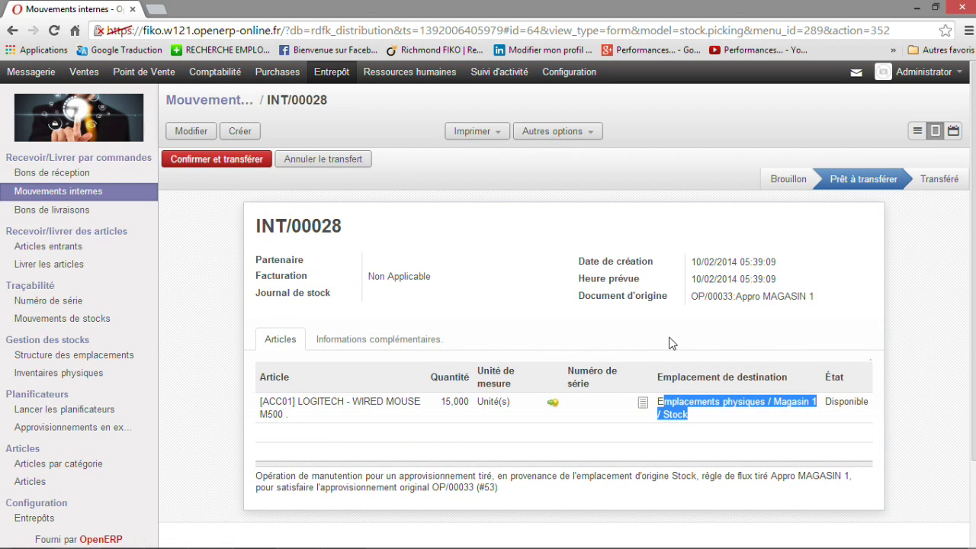
{"action": "left_click", "coordinate": [385, 336]}
{"action": "left_click", "coordinate": [264, 338]}
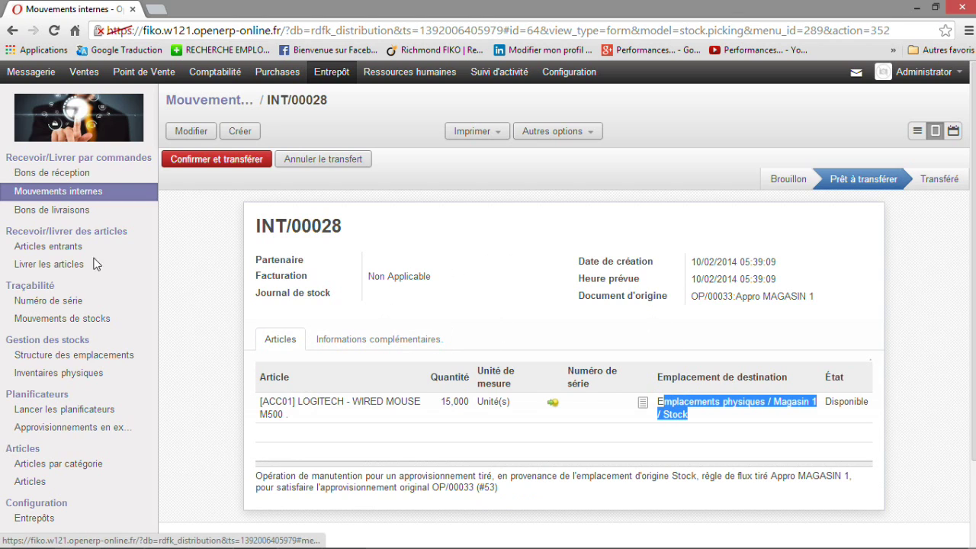
List the stock movements with the most recent date first and open the Appro MAGASIN 1 move of INT/00028.
{"action": "left_click", "coordinate": [61, 323]}
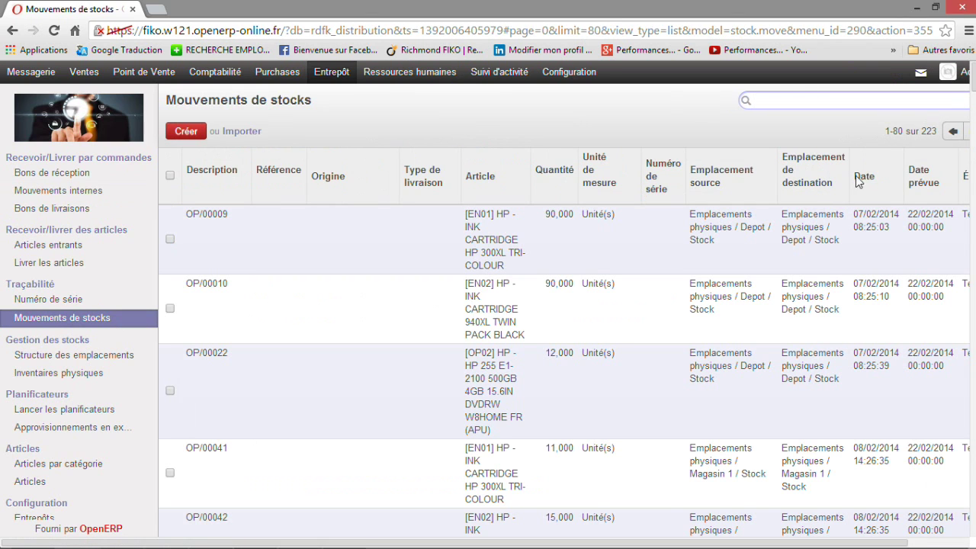
{"action": "left_click", "coordinate": [875, 177]}
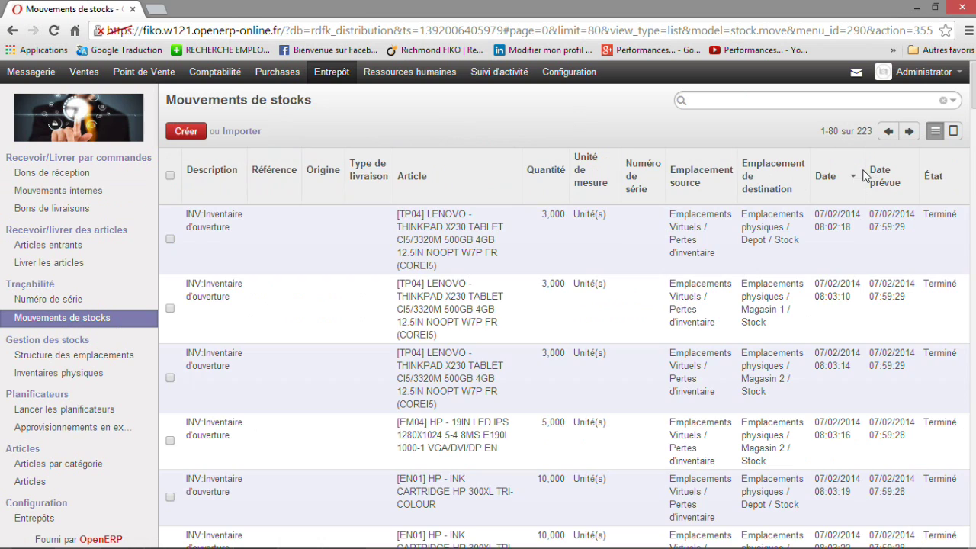
{"action": "left_click", "coordinate": [844, 188]}
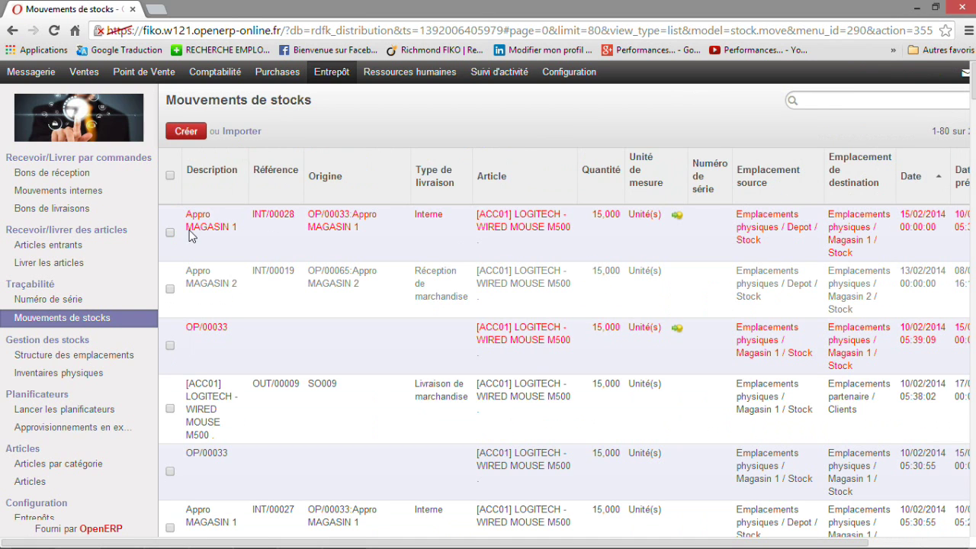
{"action": "left_click", "coordinate": [360, 226]}
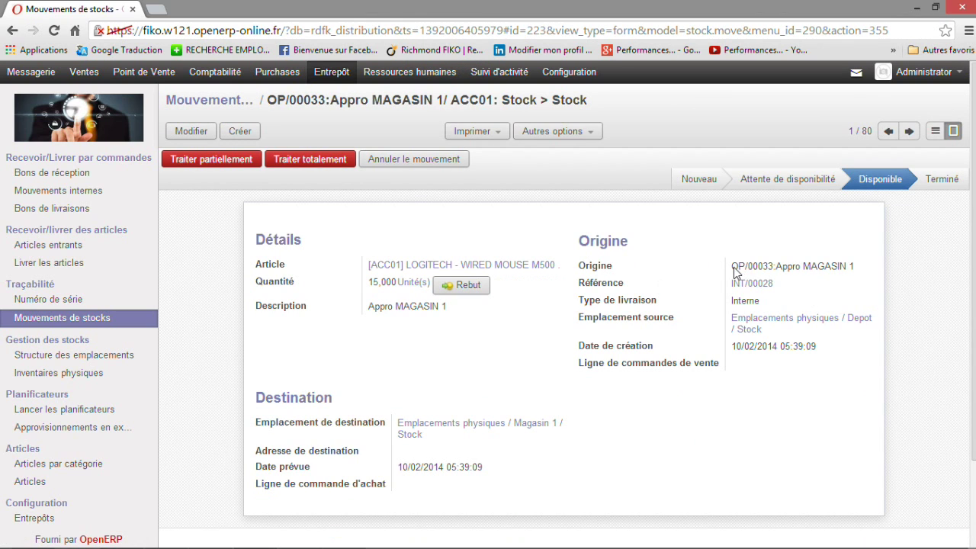
Examine the Appro MAGASIN 1 move's origin, quantity, delivery type, source location and destination location.
{"action": "left_click_drag", "start_coordinate": [732, 266], "coordinate": [867, 268]}
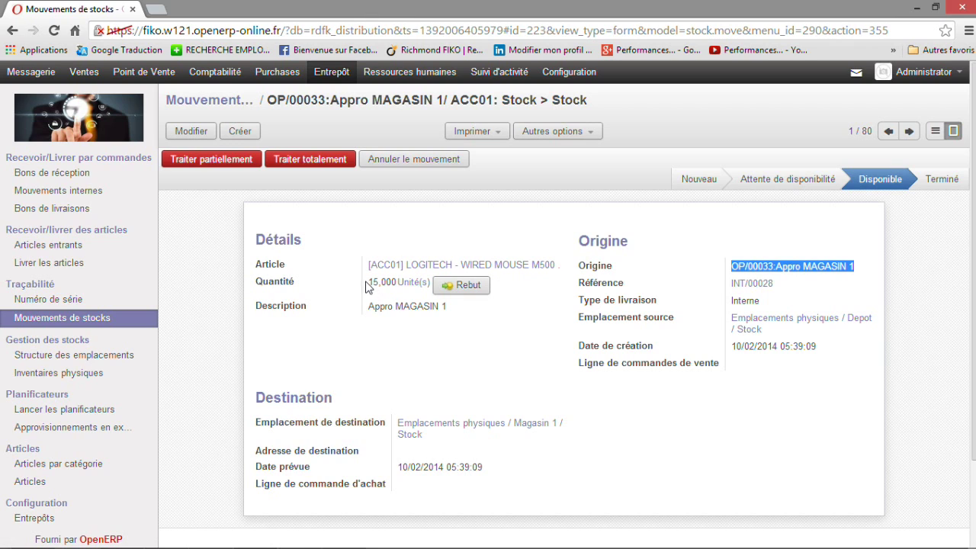
{"action": "left_click_drag", "start_coordinate": [367, 284], "coordinate": [395, 287]}
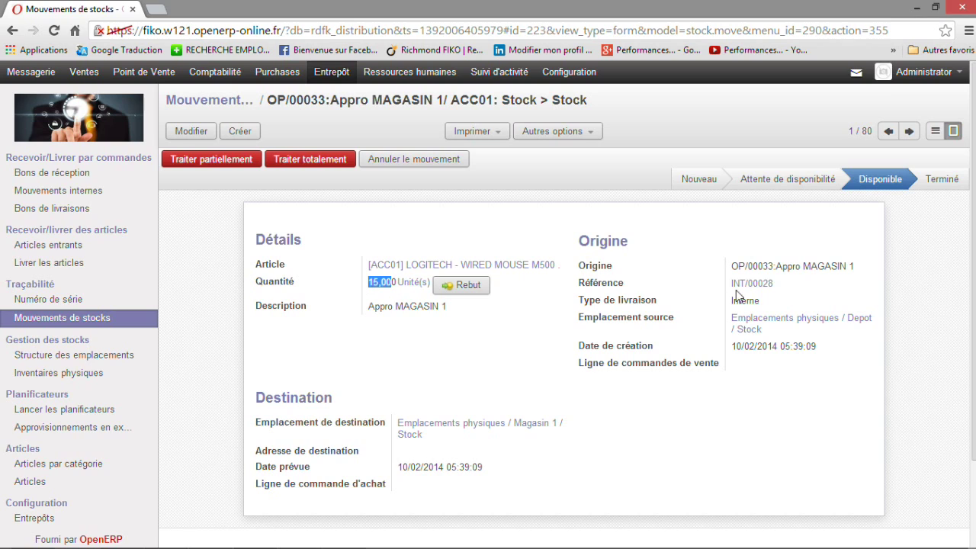
{"action": "left_click", "coordinate": [745, 311]}
{"action": "double_click", "coordinate": [745, 305]}
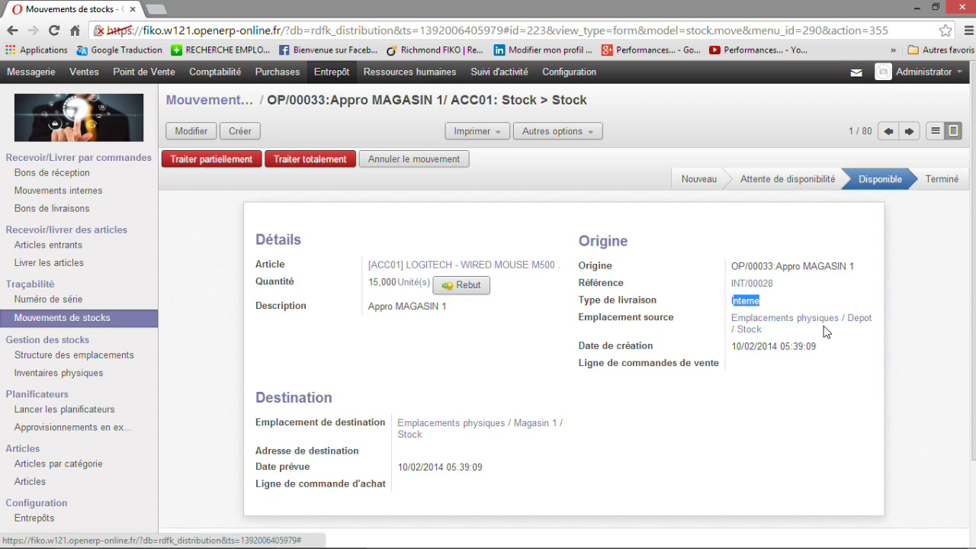
{"action": "left_click_drag", "start_coordinate": [781, 335], "coordinate": [736, 323]}
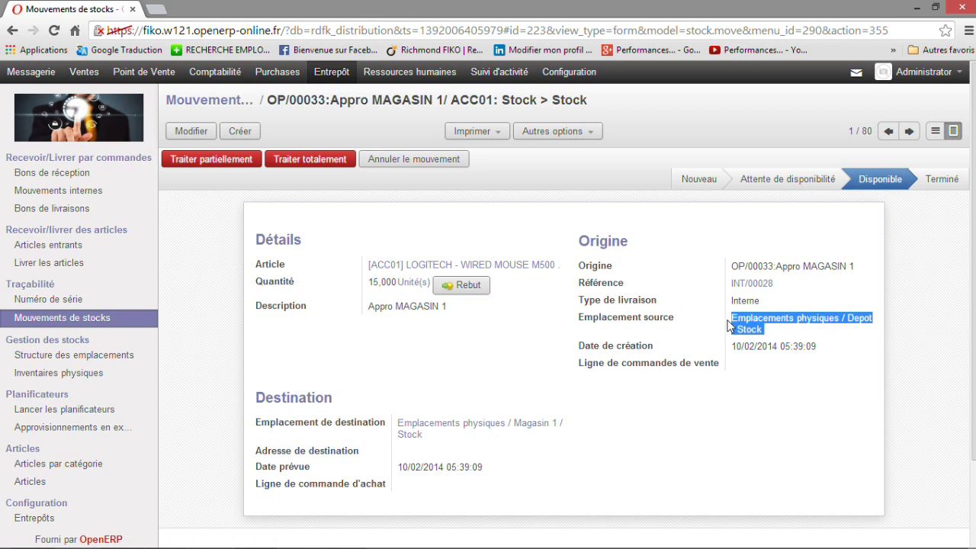
{"action": "left_click", "coordinate": [370, 286]}
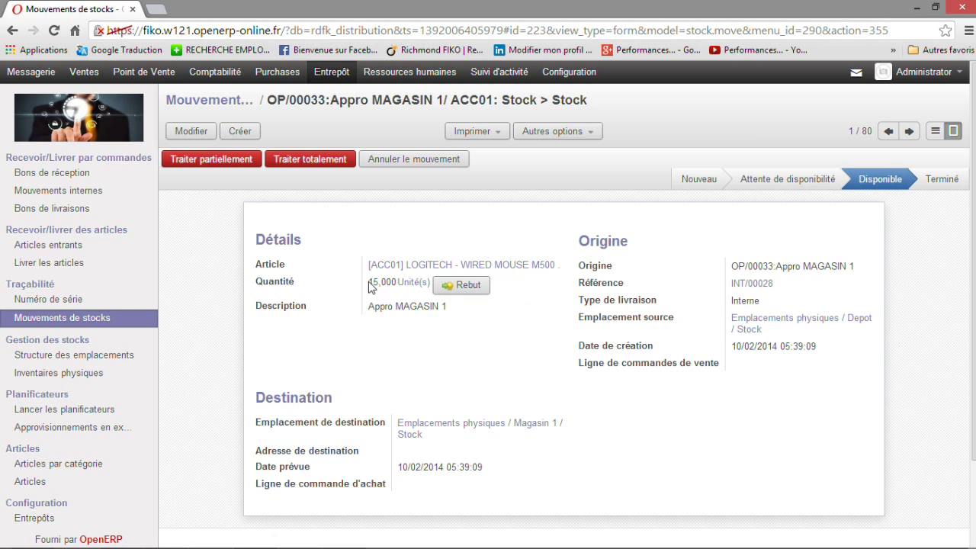
{"action": "left_click_drag", "start_coordinate": [370, 286], "coordinate": [383, 287]}
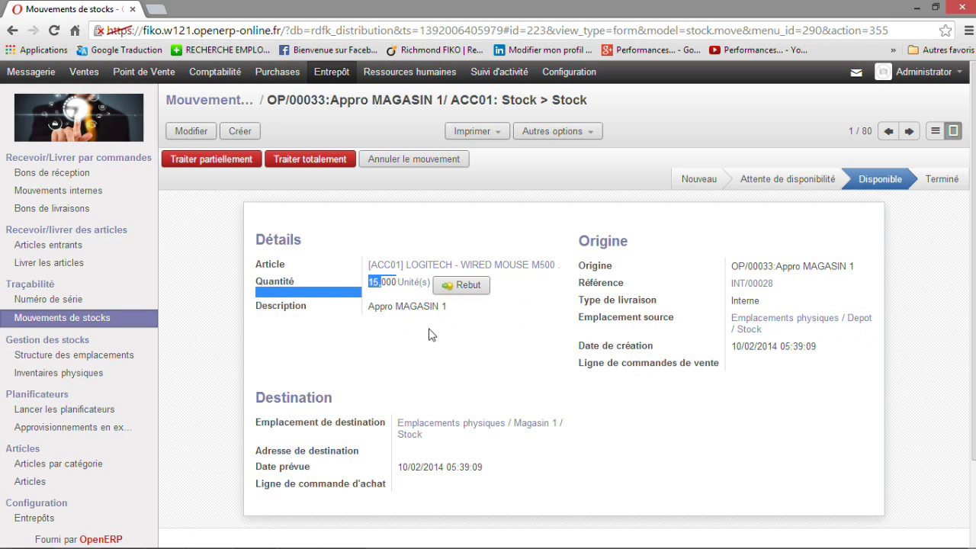
{"action": "scroll", "coordinate": [429, 335], "scroll_direction": "down", "scroll_amount": 1}
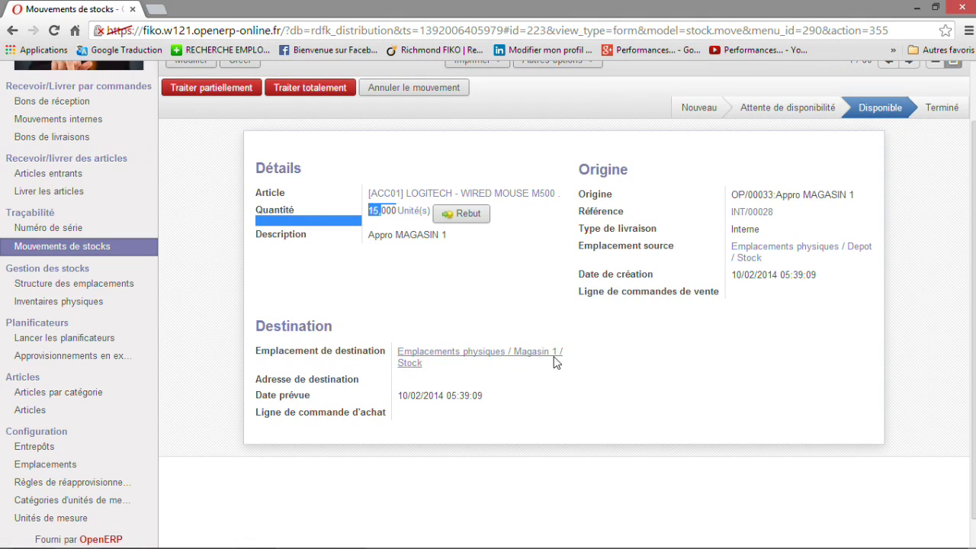
{"action": "scroll", "coordinate": [217, 326], "scroll_direction": "up", "scroll_amount": 1}
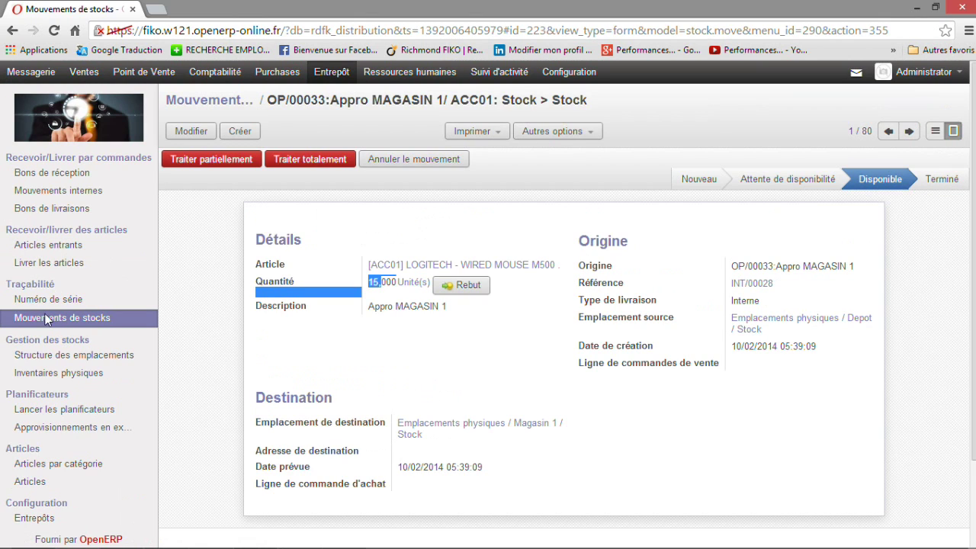
Confirm and transfer the 15 units of ACC01 on internal transfer INT/00028, and return to the internal movements list.
{"action": "left_click", "coordinate": [68, 194]}
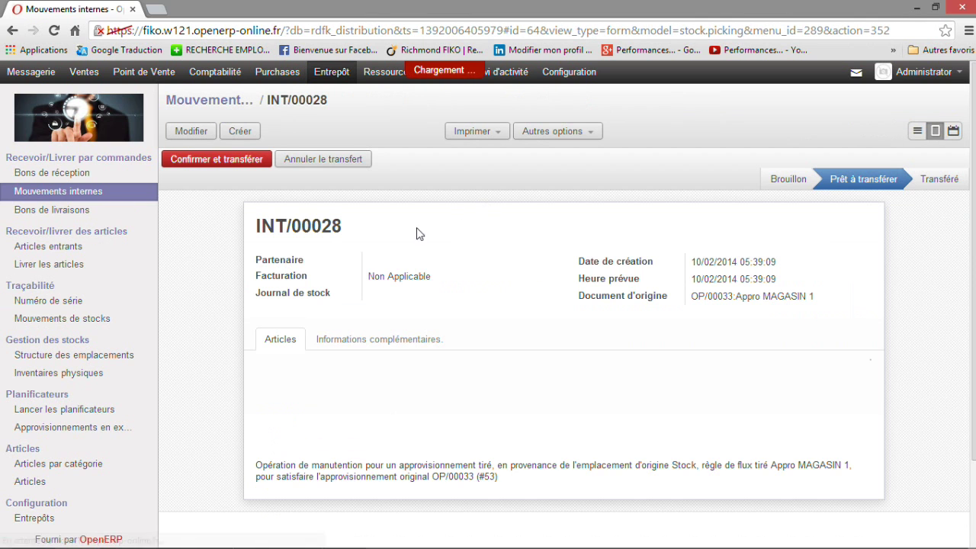
{"action": "left_click", "coordinate": [207, 159]}
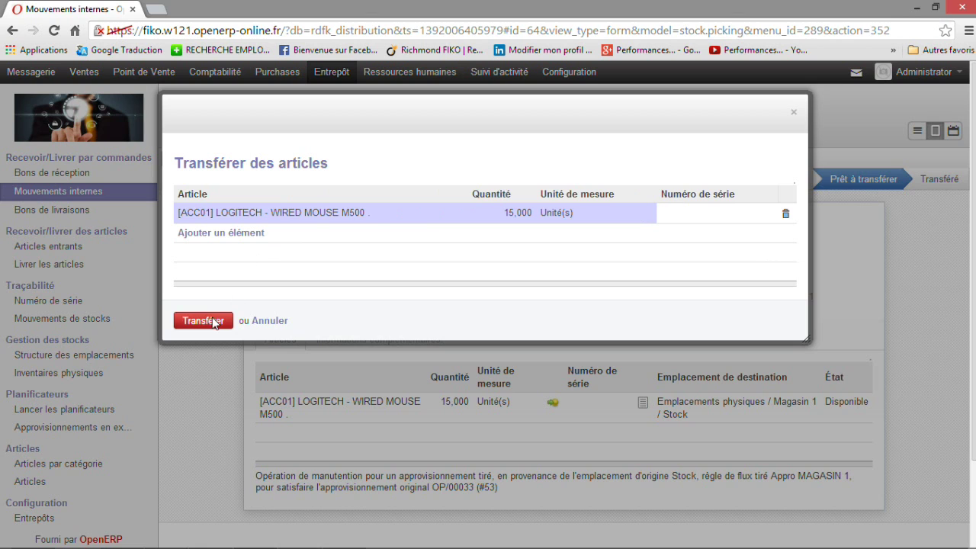
{"action": "left_click", "coordinate": [205, 320]}
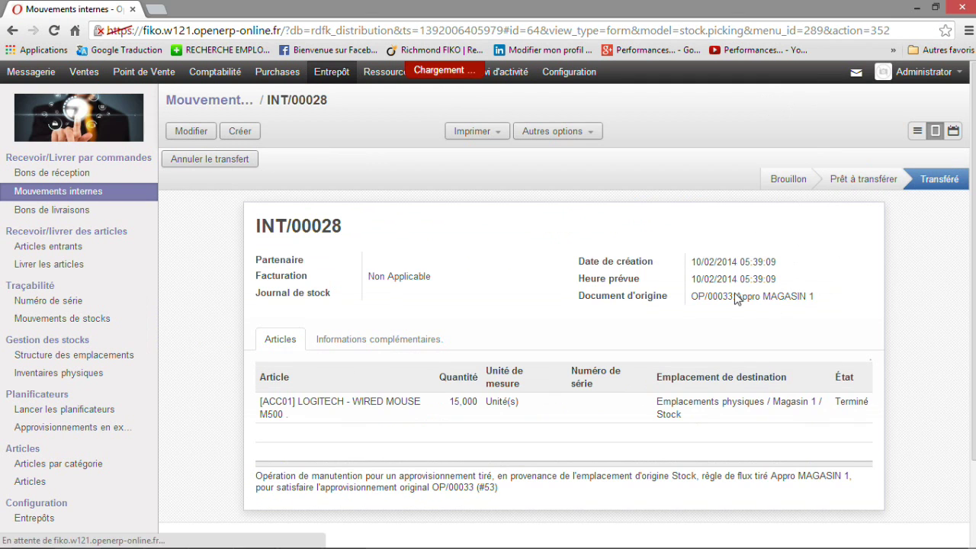
{"action": "left_click", "coordinate": [84, 192]}
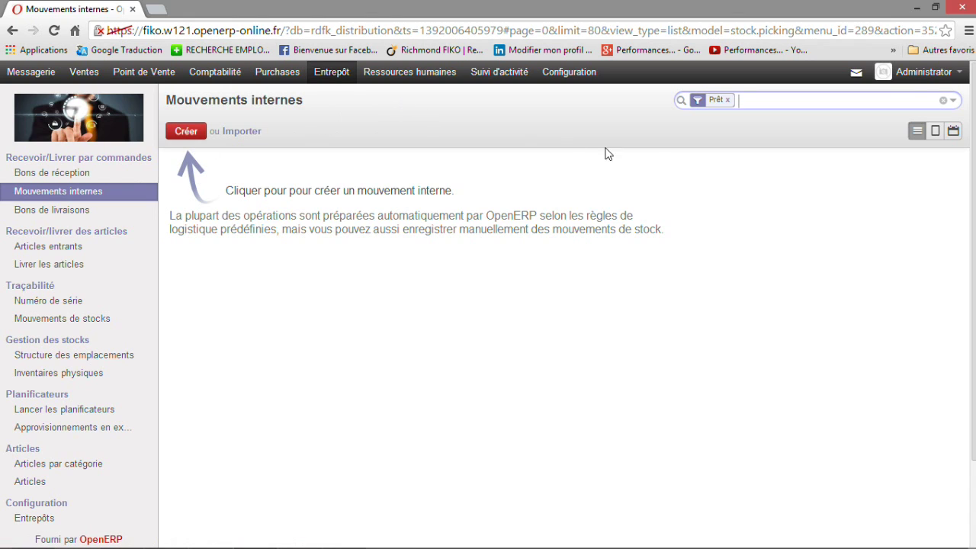
{"action": "left_click", "coordinate": [925, 73]}
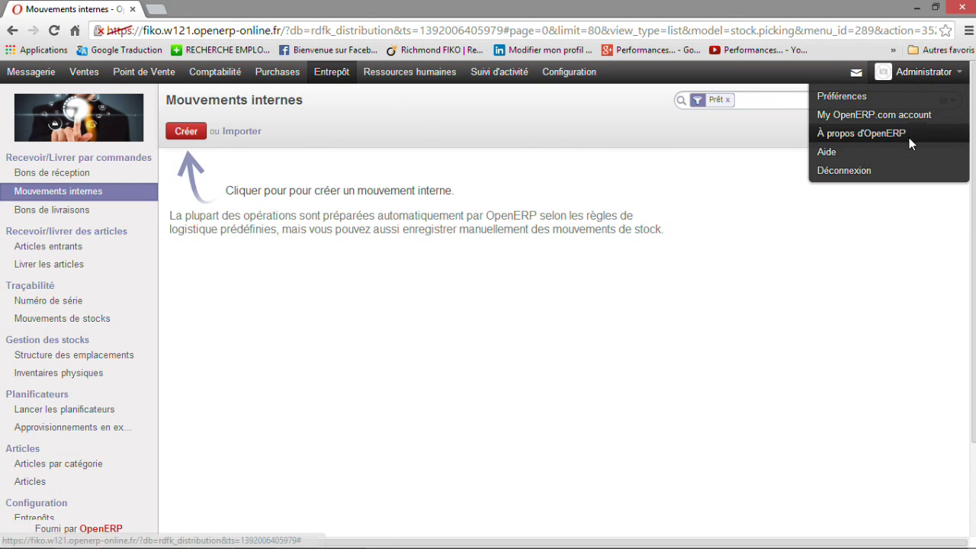
{"action": "mouse_move", "coordinate": [305, 542]}
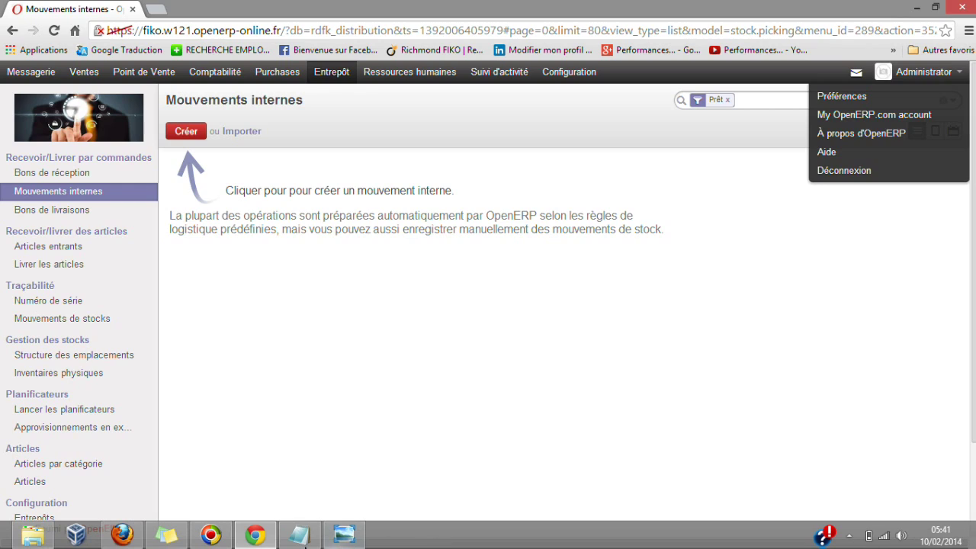